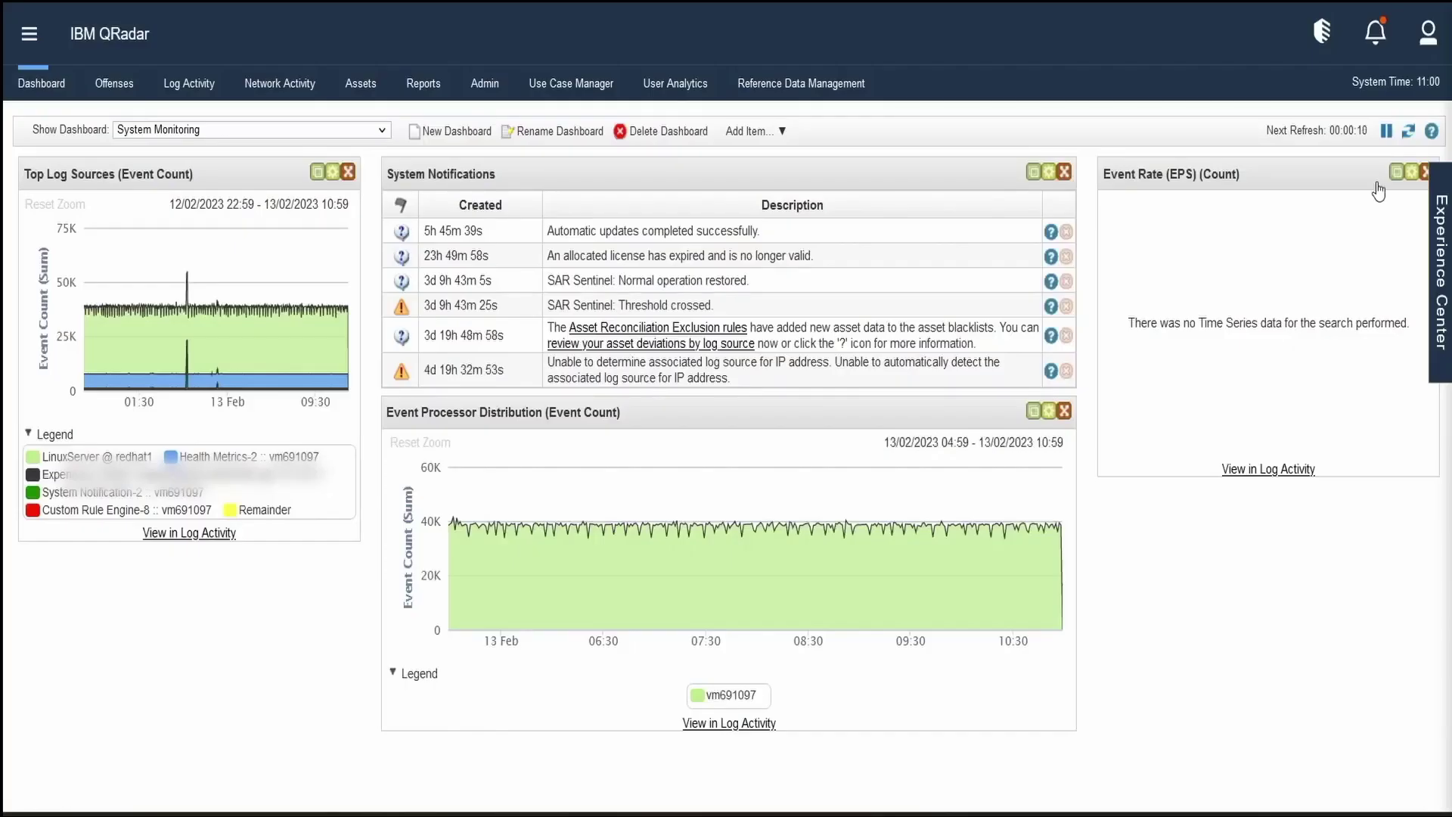
Go from the monitoring dashboard to the Admin page
{"action": "left_click", "coordinate": [484, 85]}
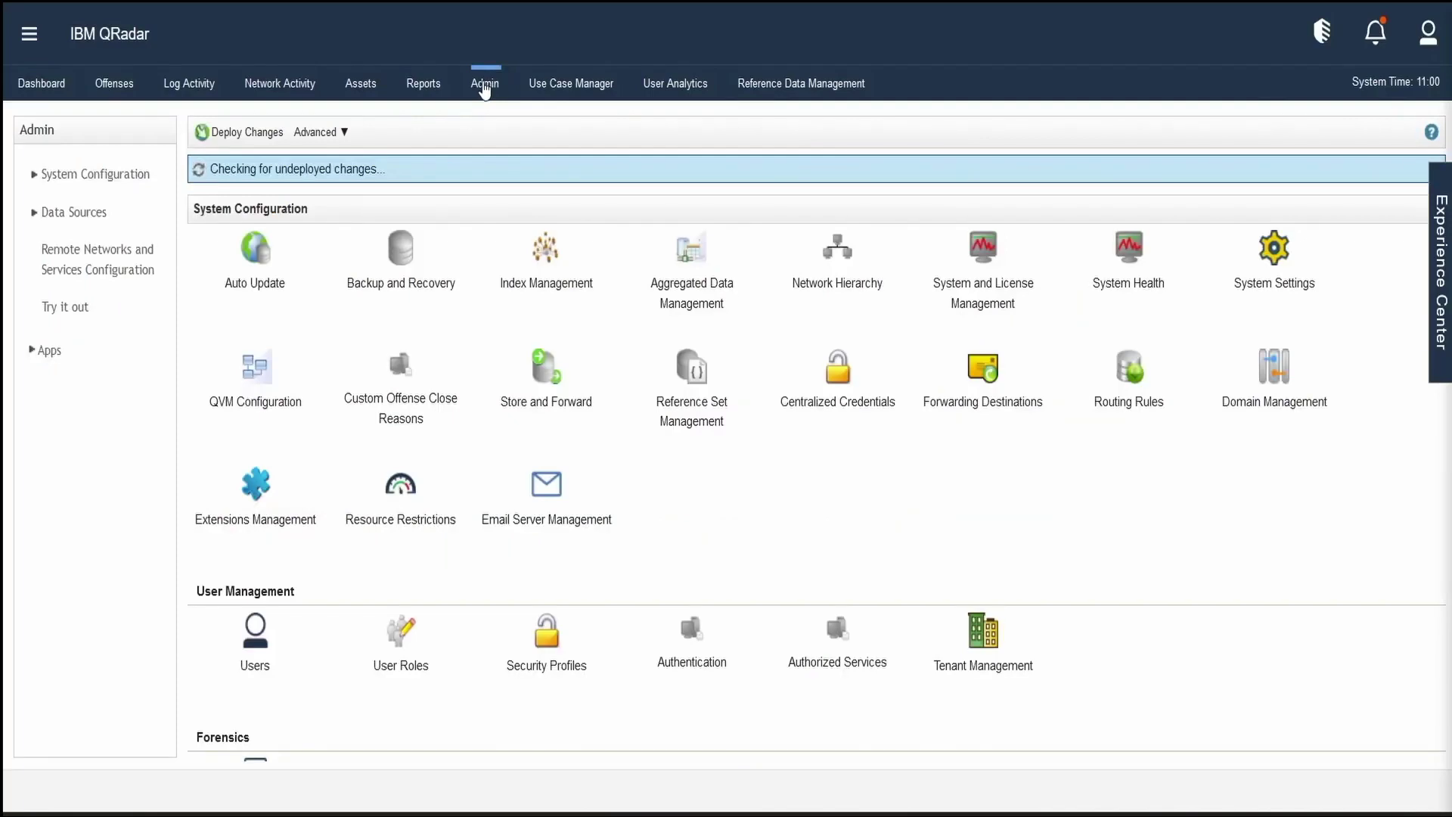
Open System Settings in Advanced view at the Custom Rule Settings section
{"action": "left_click", "coordinate": [1226, 274]}
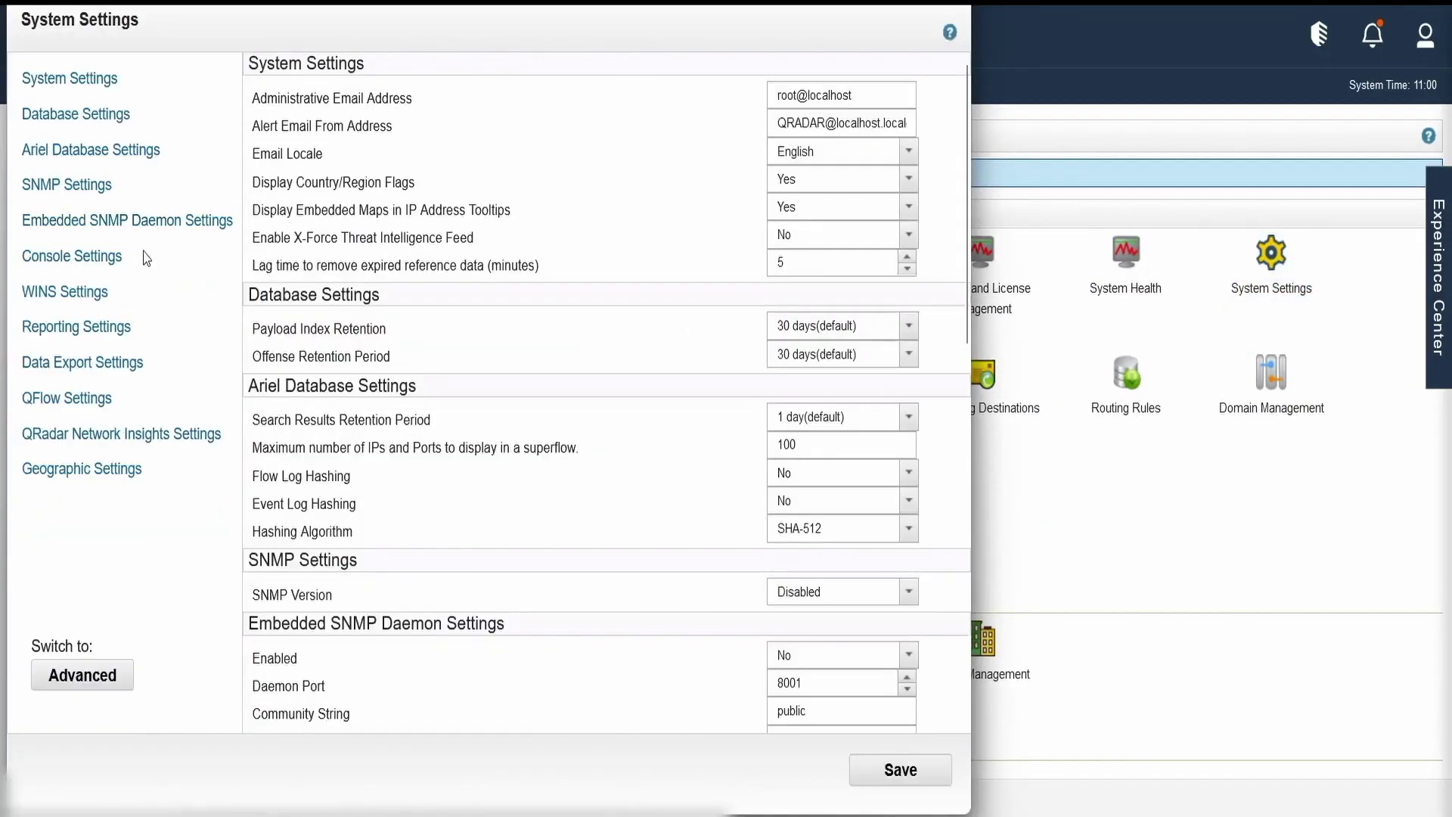
{"action": "left_click", "coordinate": [89, 671]}
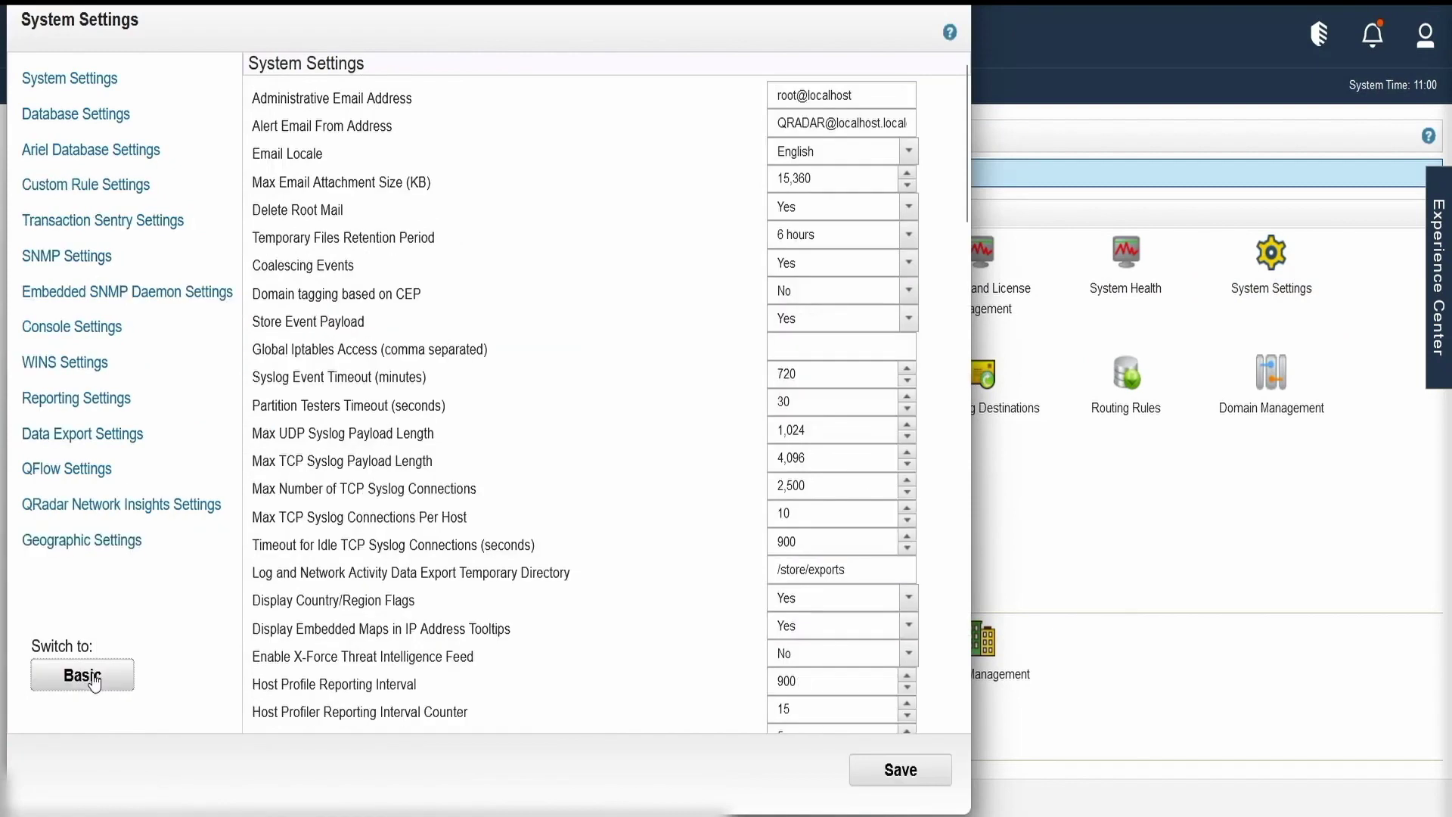
{"action": "left_click", "coordinate": [106, 190]}
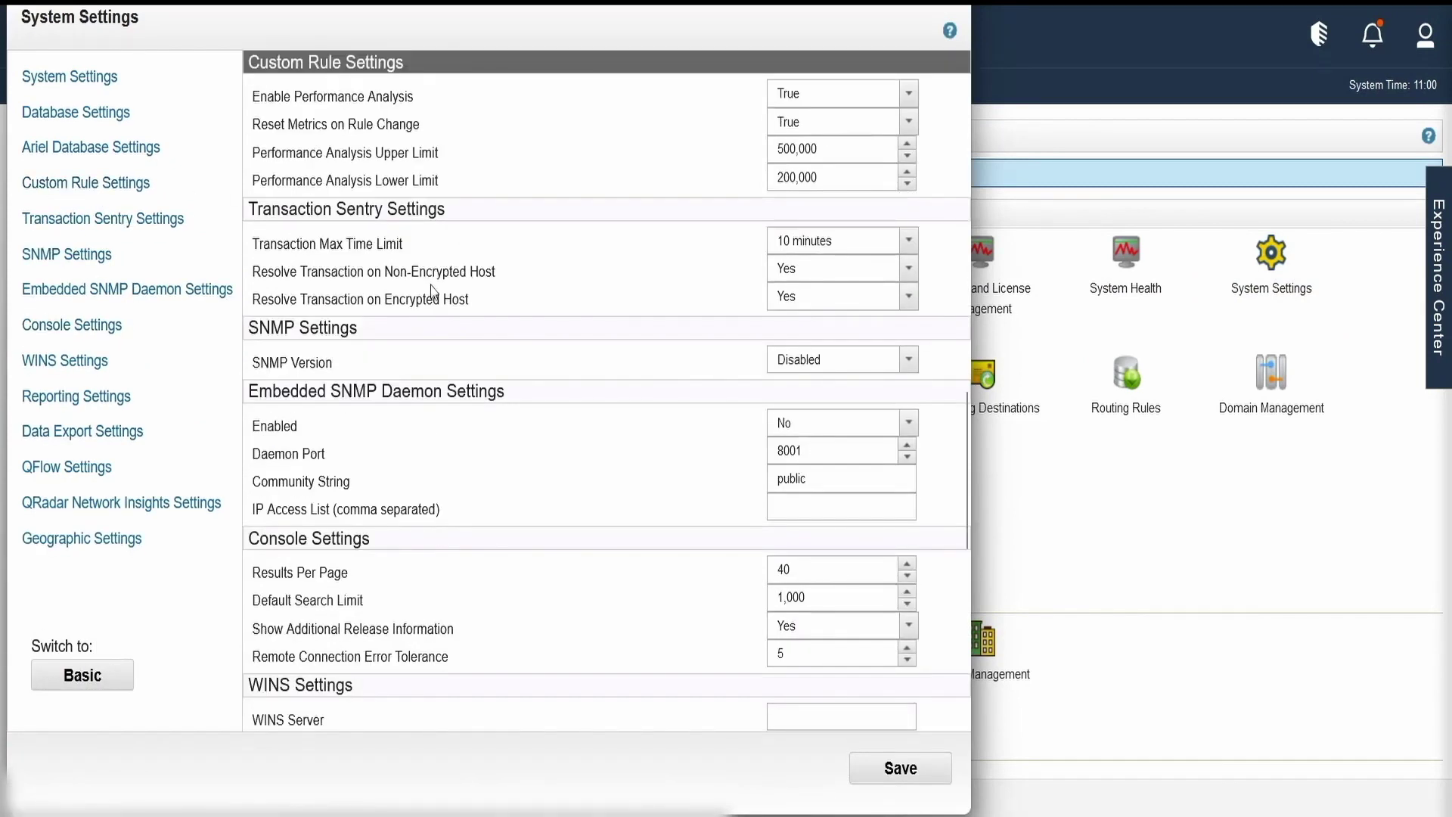
Keep Enable Performance Analysis and Reset Metrics on Rule Change both set to True
{"action": "double_click", "coordinate": [289, 99]}
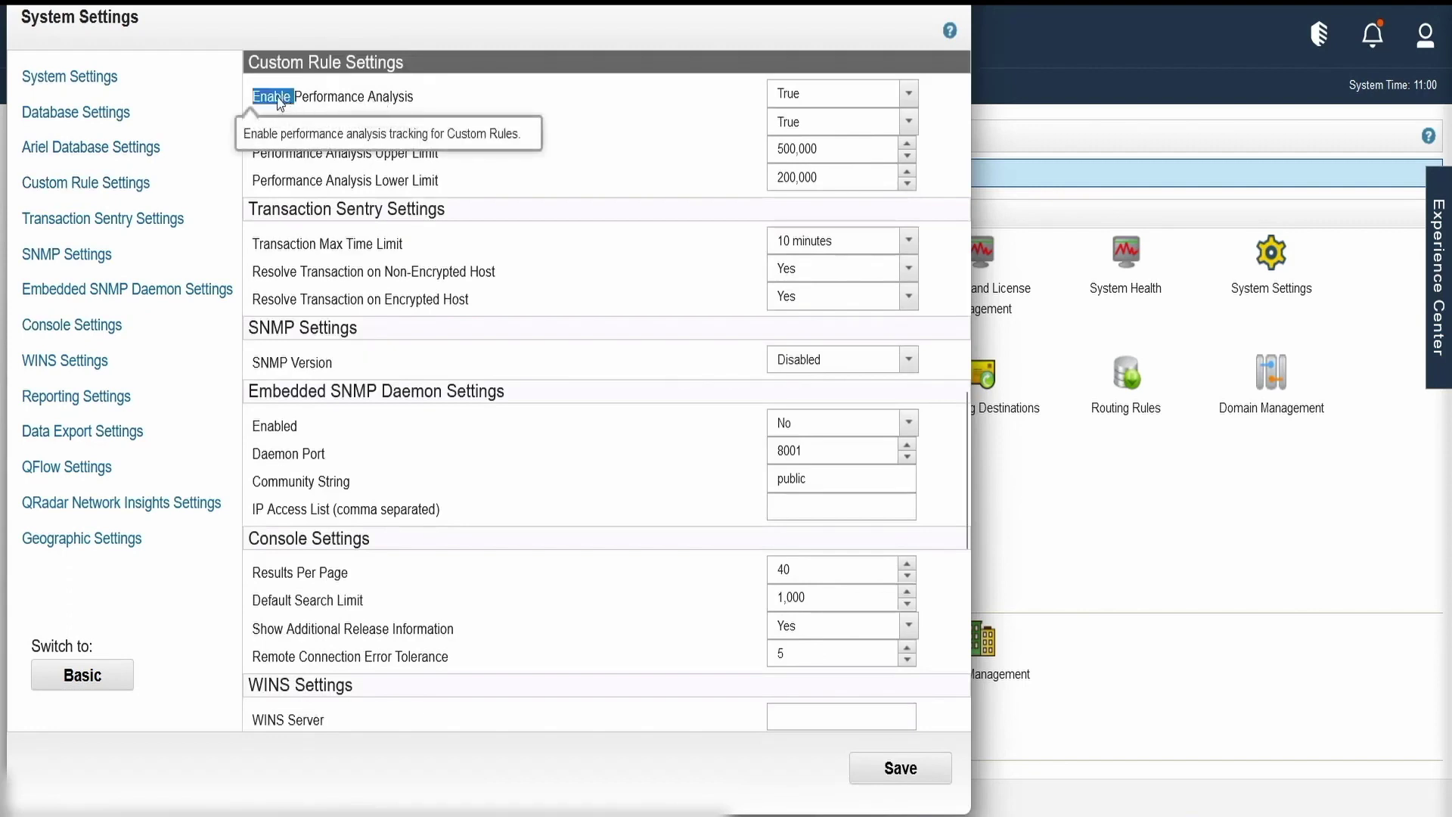
{"action": "left_click", "coordinate": [909, 94]}
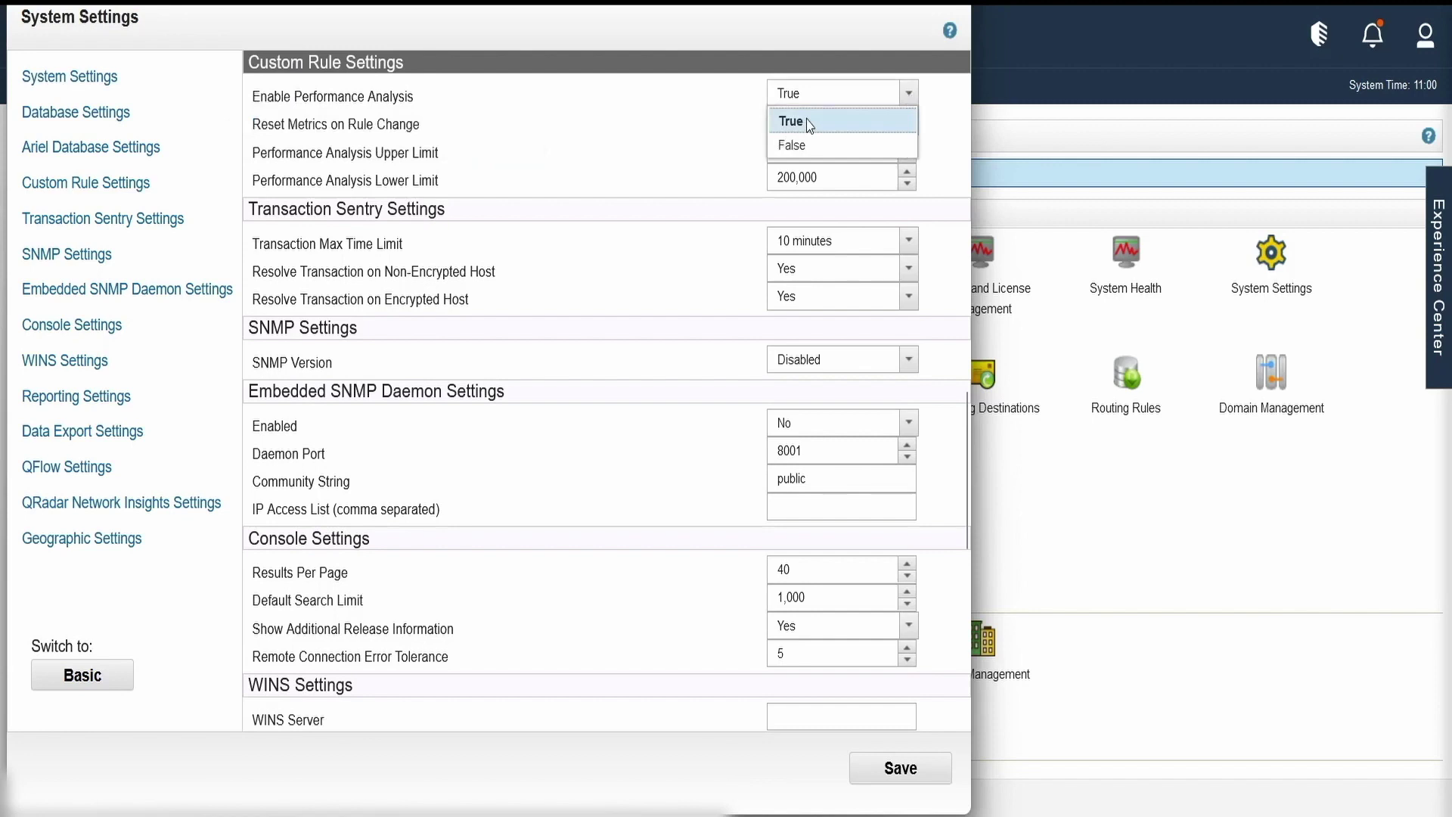
{"action": "left_click", "coordinate": [696, 115]}
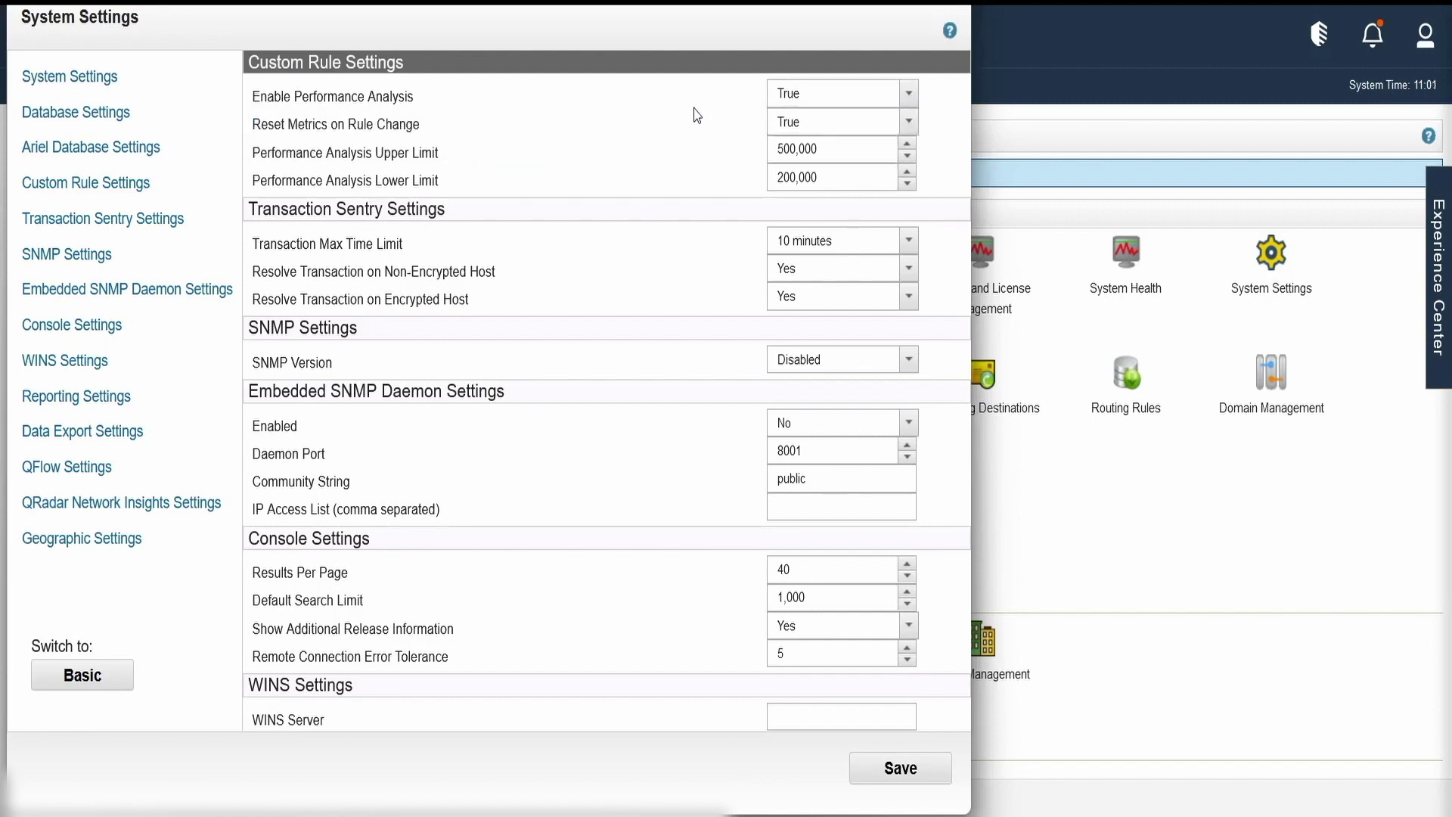
{"action": "mouse_move", "coordinate": [362, 125]}
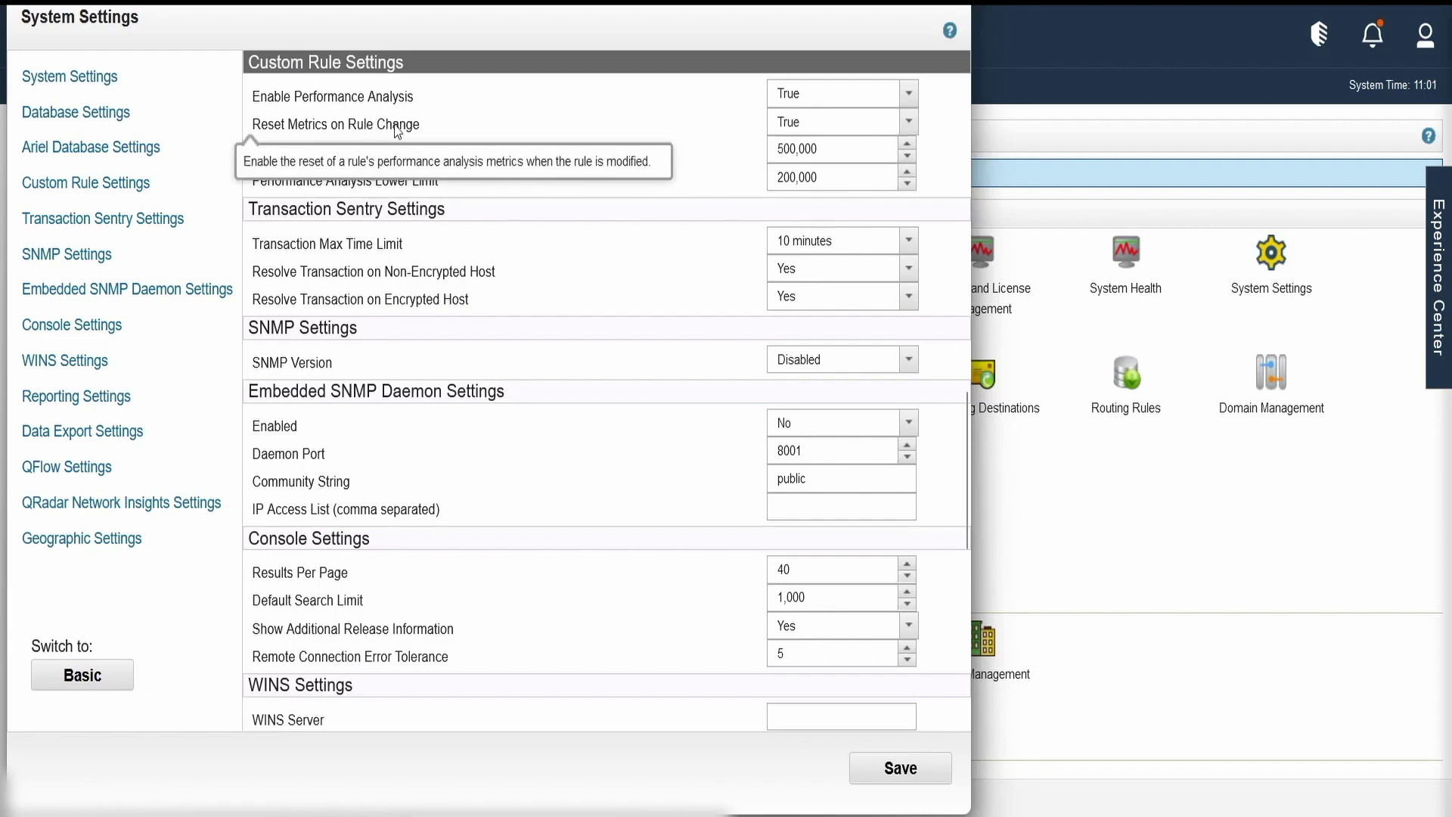
{"action": "left_click", "coordinate": [909, 122]}
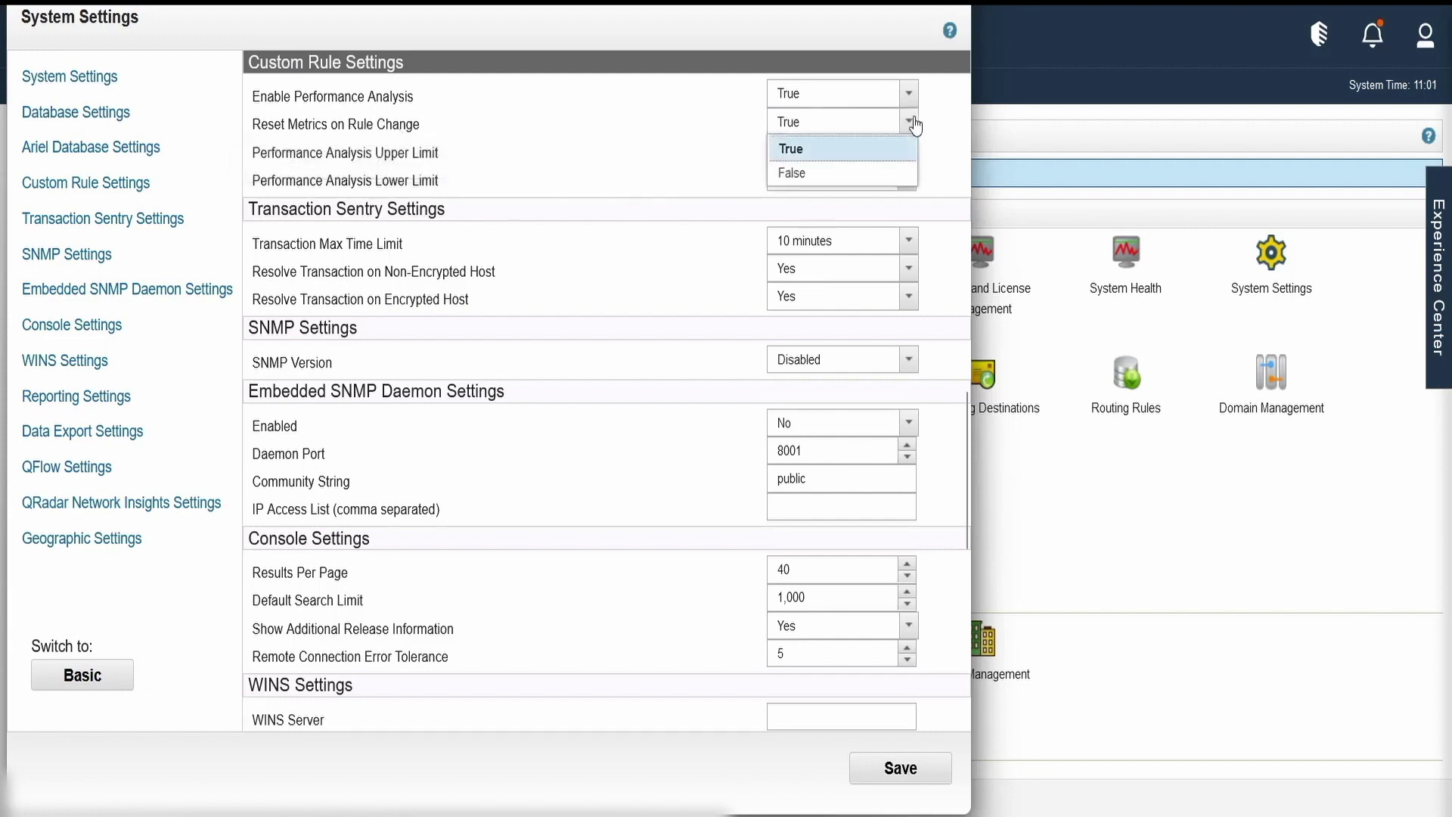
{"action": "left_click", "coordinate": [676, 120]}
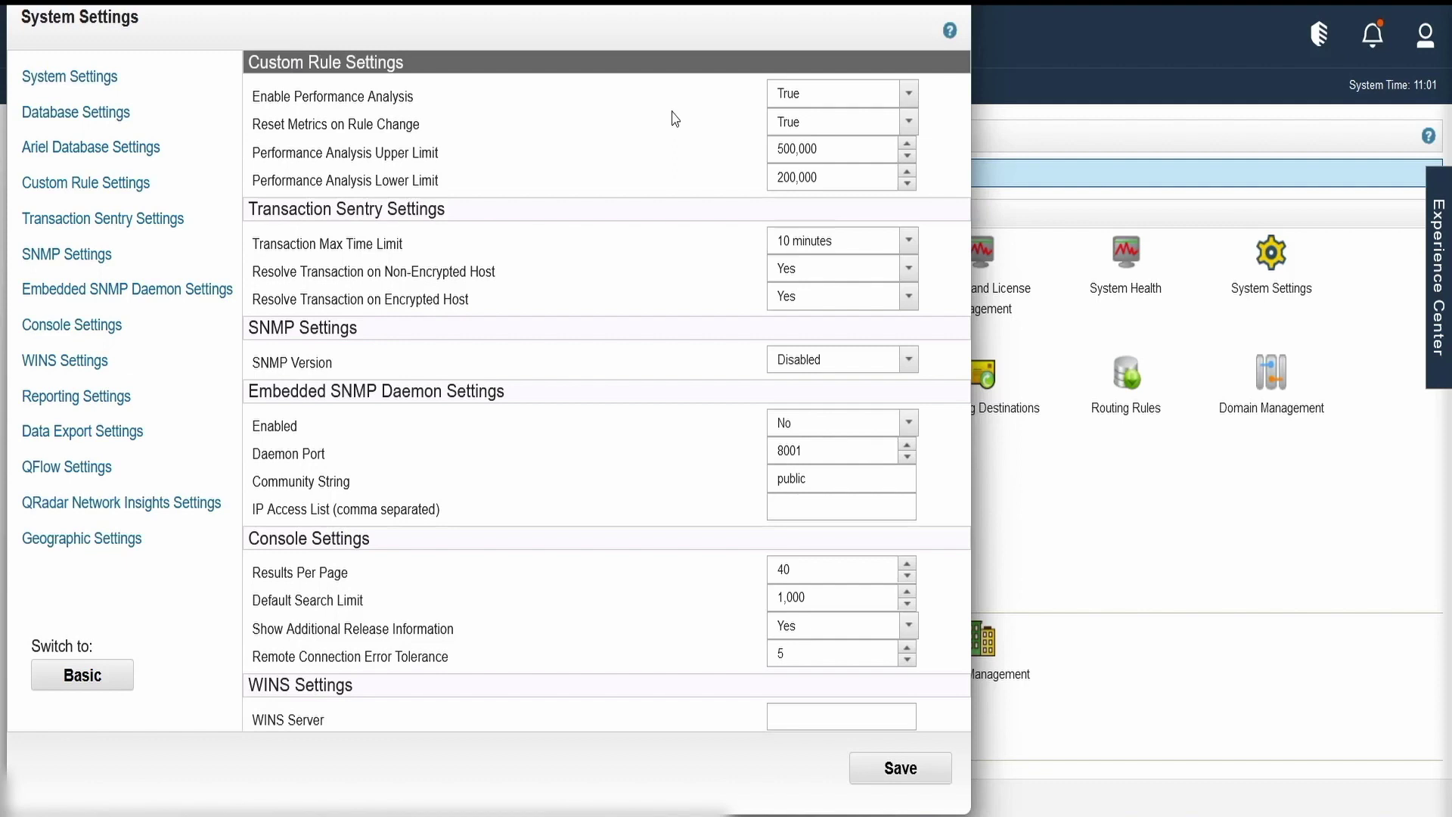
Leave the Performance Analysis Upper Limit at 500,000 and save the system settings
{"action": "double_click", "coordinate": [362, 153]}
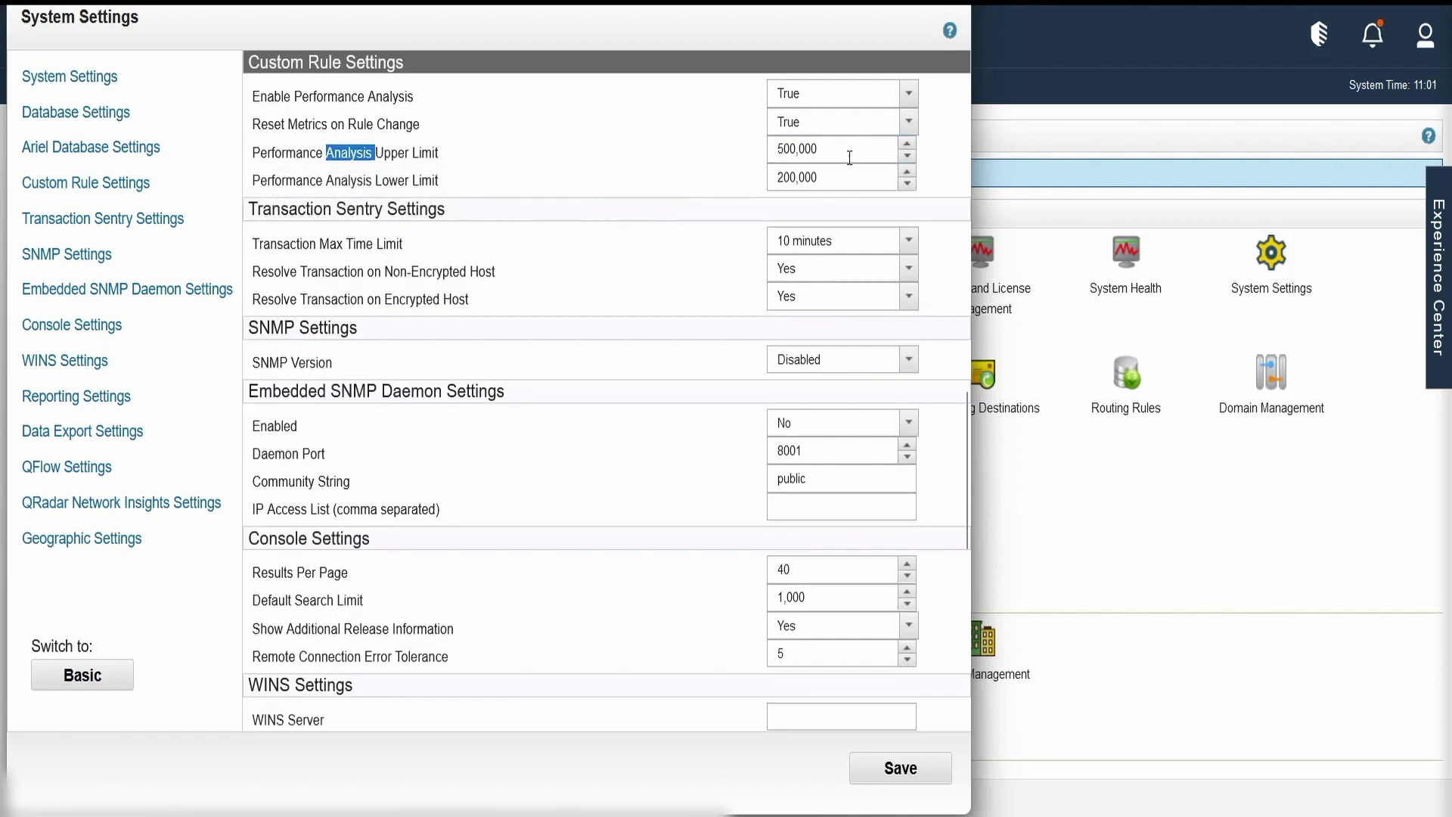
{"action": "left_click_drag", "start_coordinate": [843, 150], "coordinate": [777, 149]}
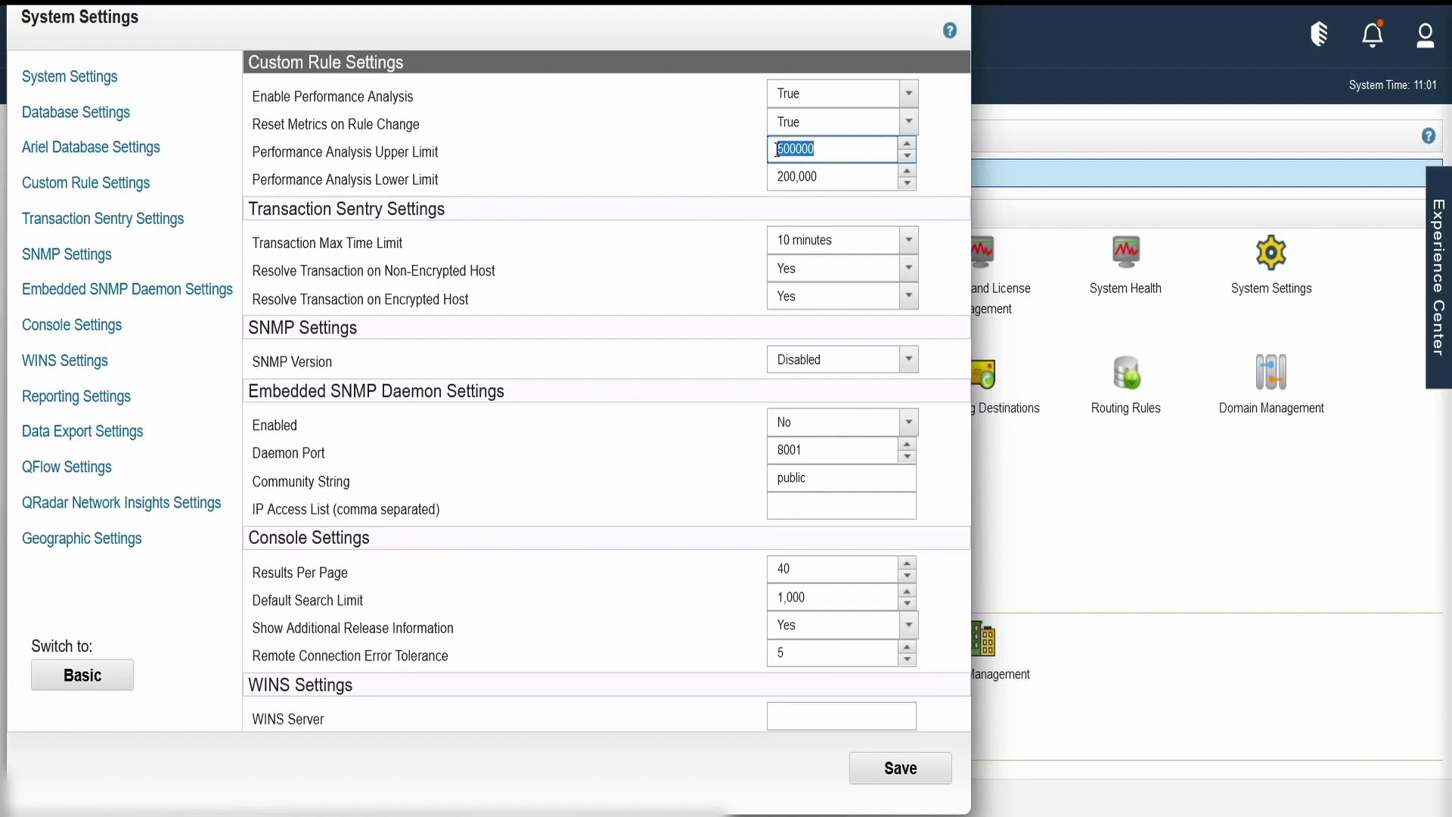
{"action": "left_click", "coordinate": [711, 158]}
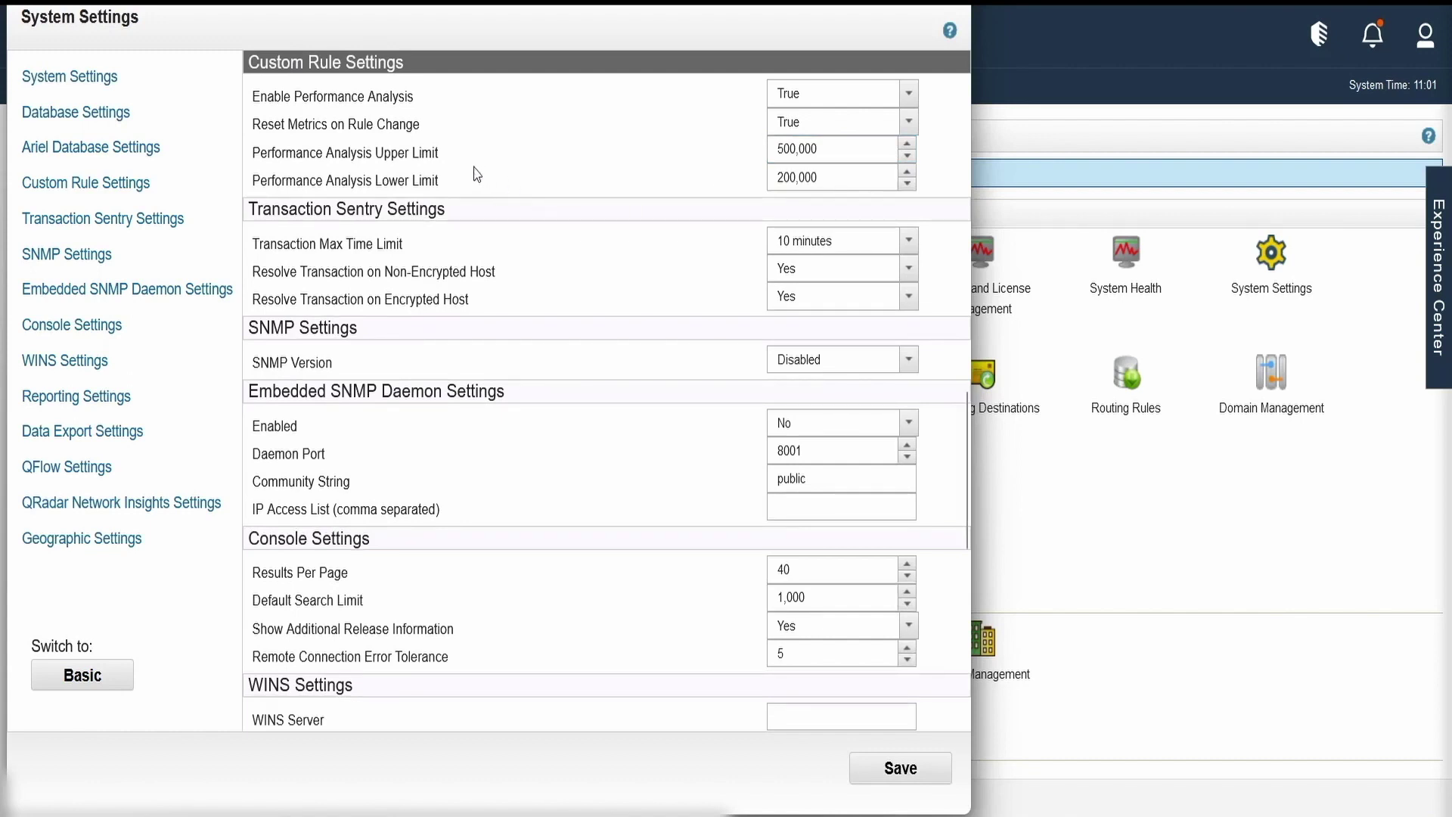
{"action": "mouse_move", "coordinate": [394, 151]}
{"action": "left_click", "coordinate": [916, 769]}
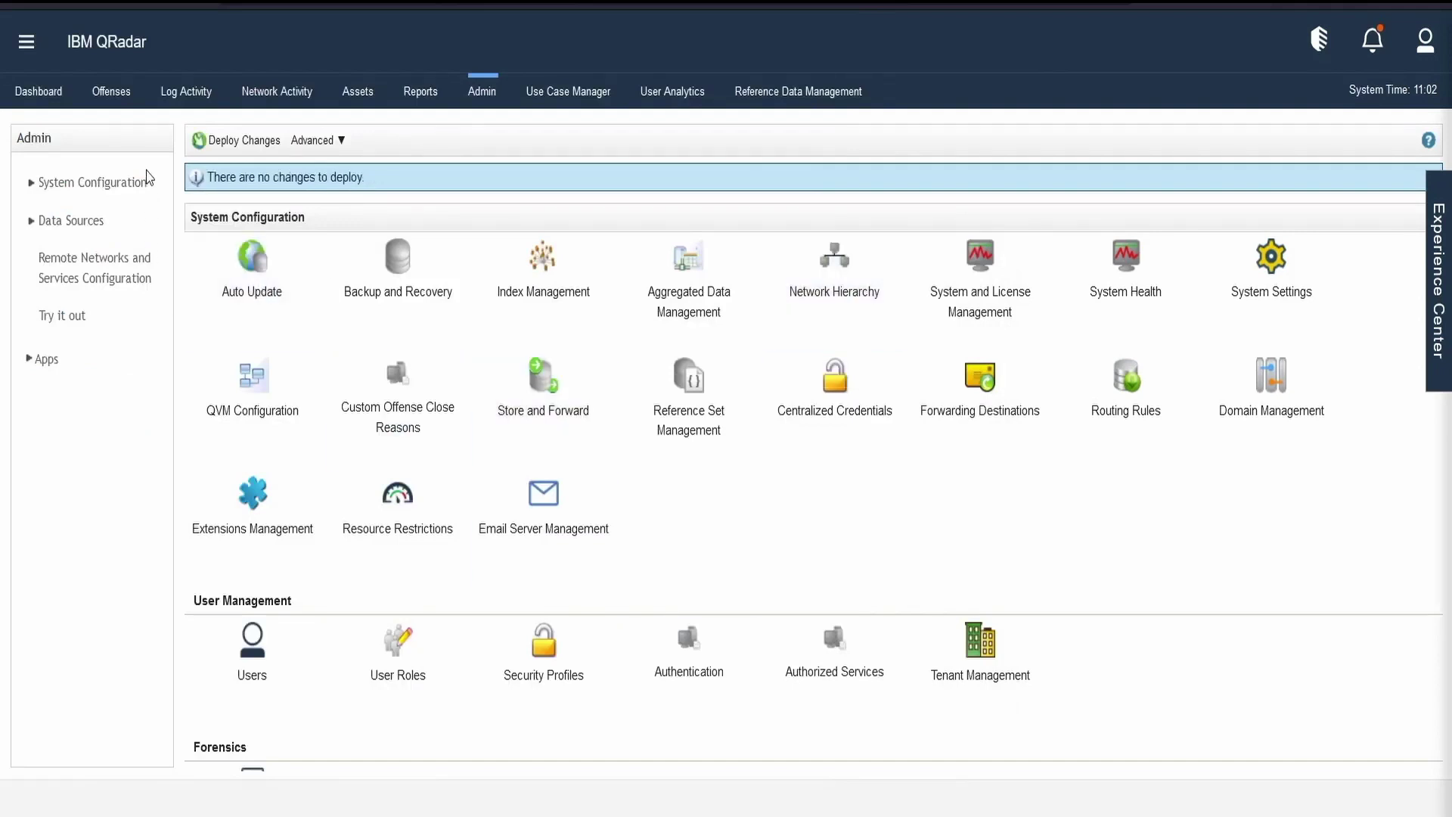
{"action": "left_click", "coordinate": [110, 91]}
Show the Offenses Rules list and sort it by the Performance column
{"action": "left_click", "coordinate": [53, 409]}
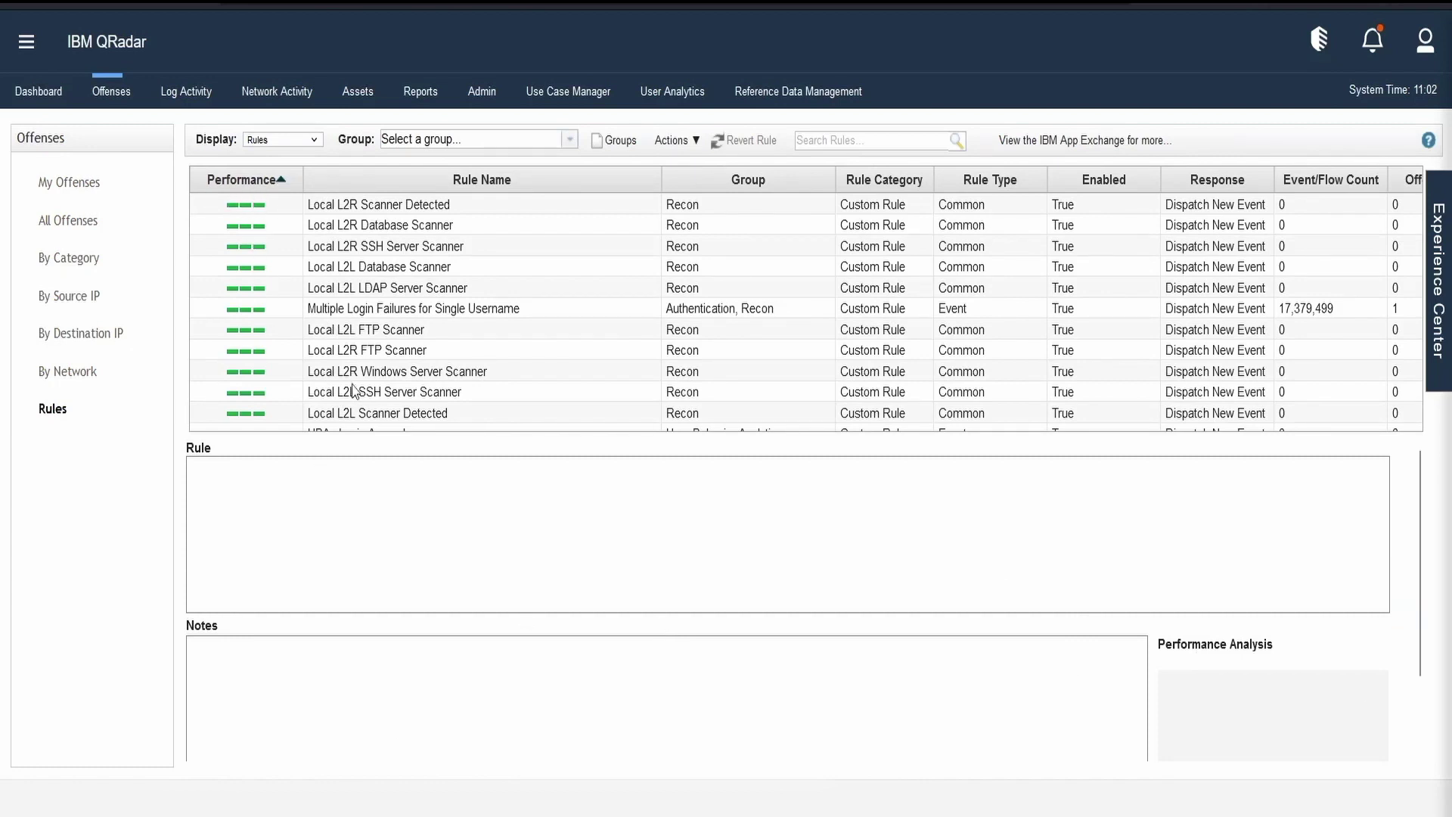
{"action": "mouse_move", "coordinate": [299, 231]}
{"action": "left_click", "coordinate": [238, 181]}
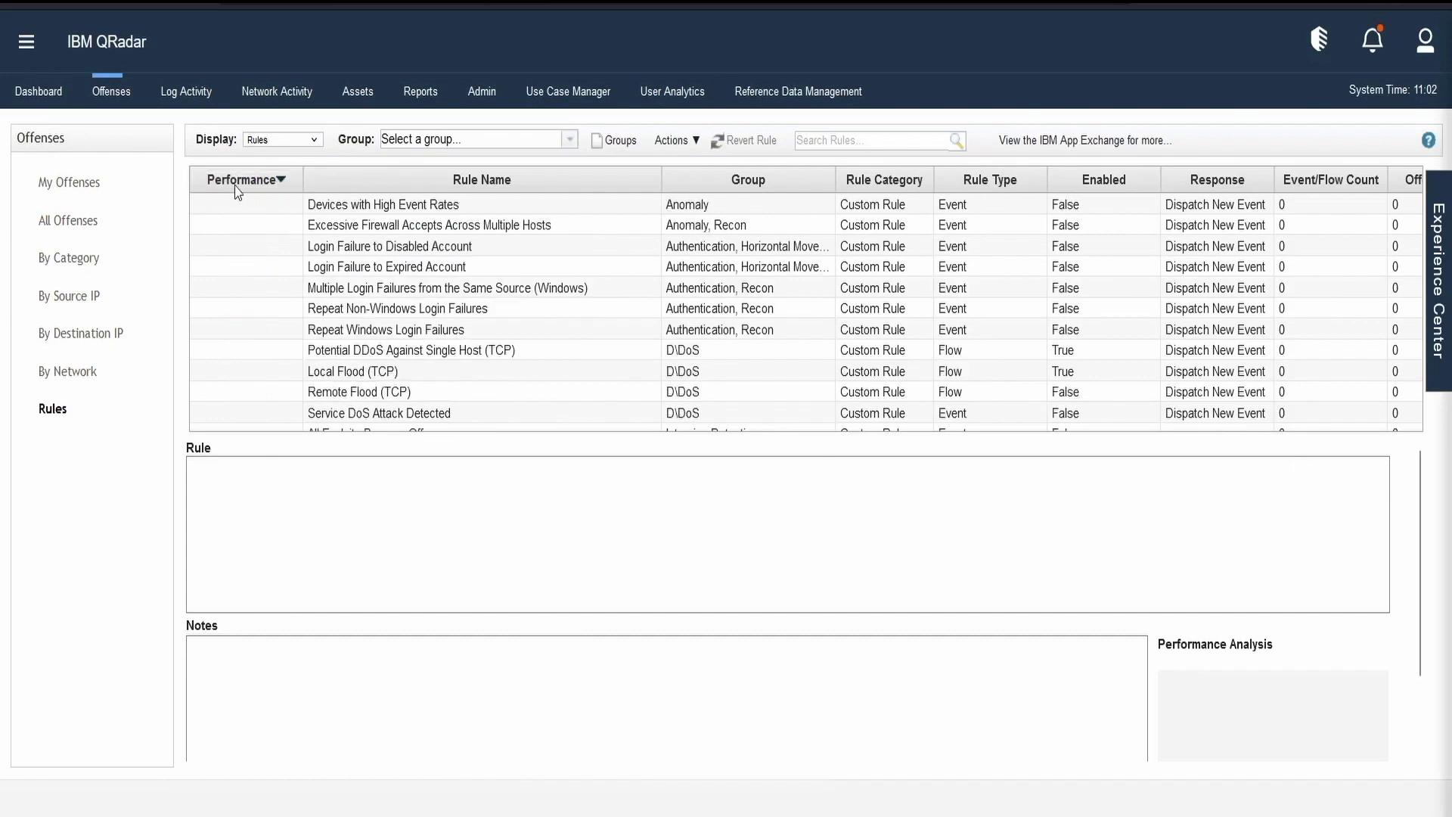
{"action": "left_click", "coordinate": [234, 184]}
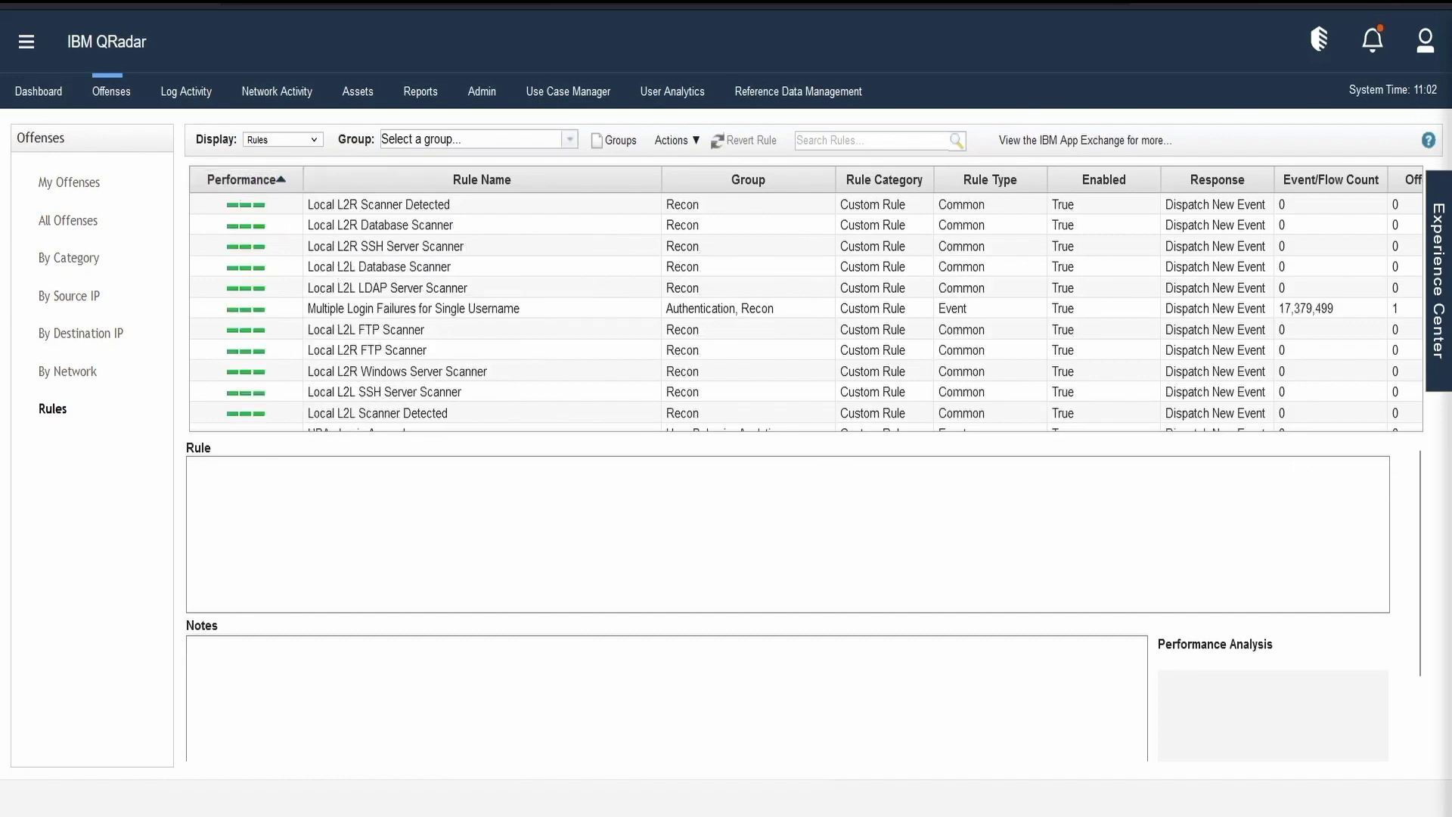
{"action": "left_click", "coordinate": [354, 205]}
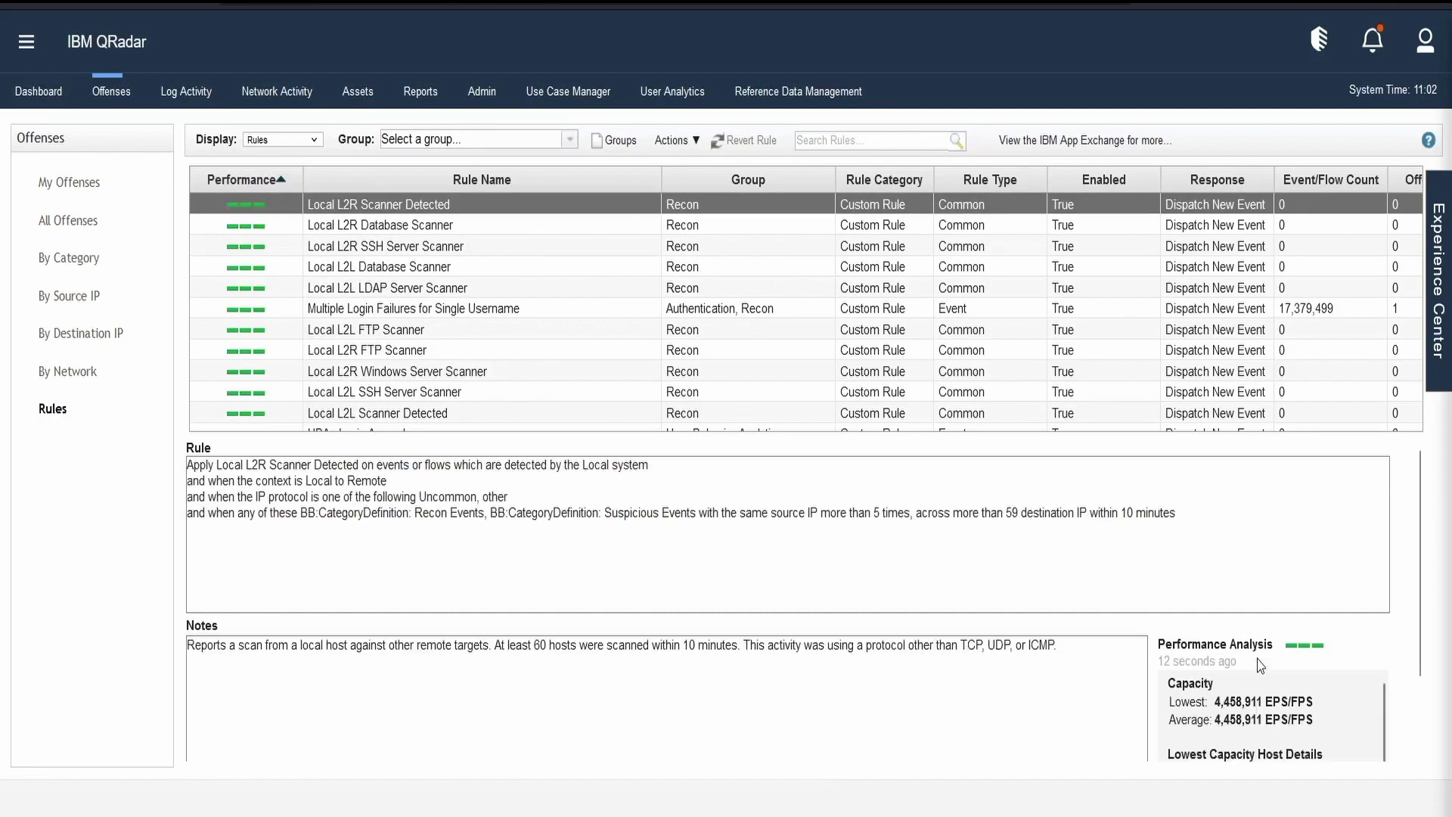
Review the Local L2R Scanner Detected rule's analysis time, lowest capacity and Capacity tooltip
{"action": "scroll", "coordinate": [1294, 560], "scroll_direction": "down", "scroll_amount": 1}
{"action": "scroll", "coordinate": [1294, 560], "scroll_direction": "down", "scroll_amount": 1}
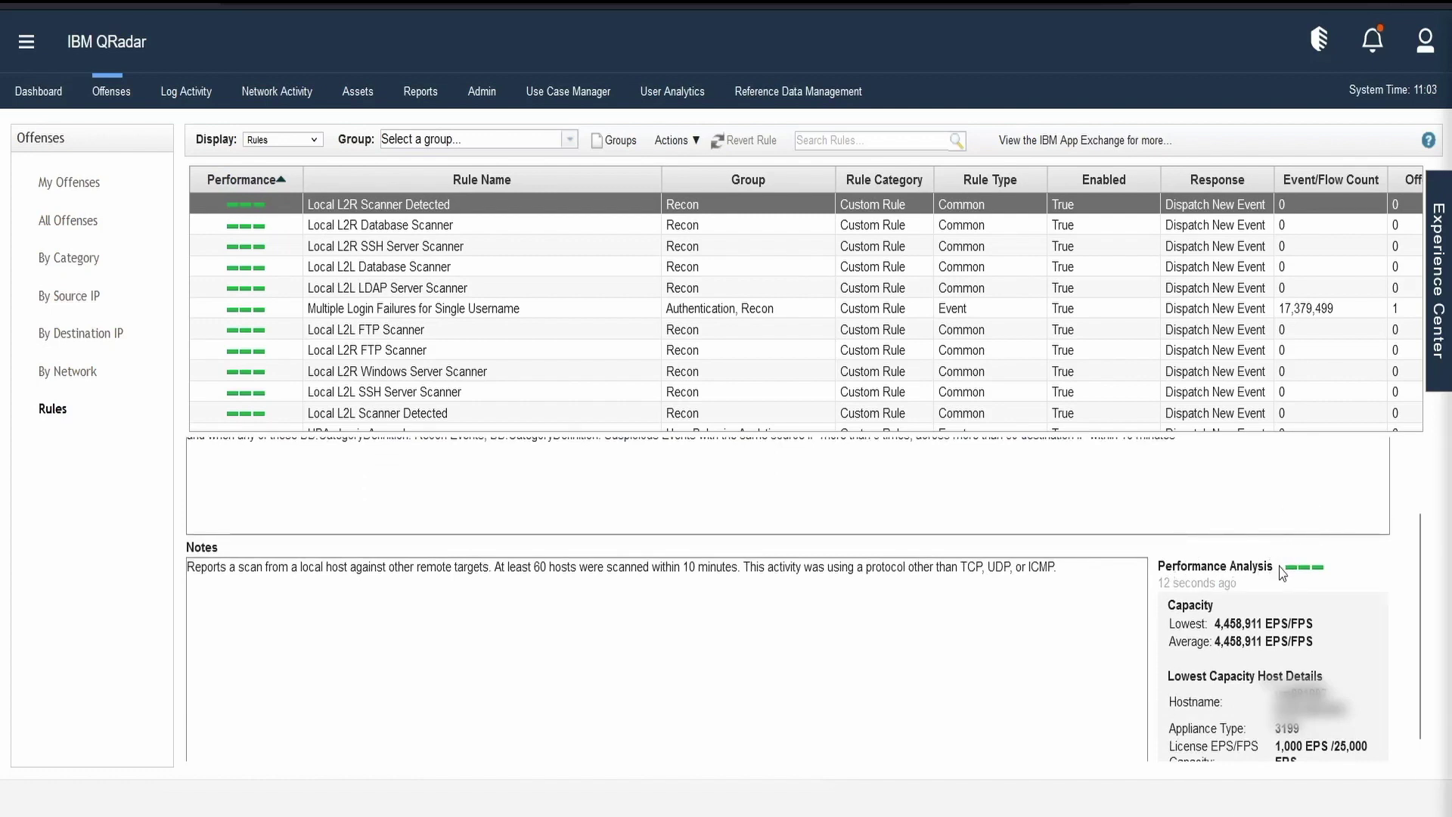
{"action": "left_click_drag", "start_coordinate": [1158, 583], "coordinate": [1231, 587]}
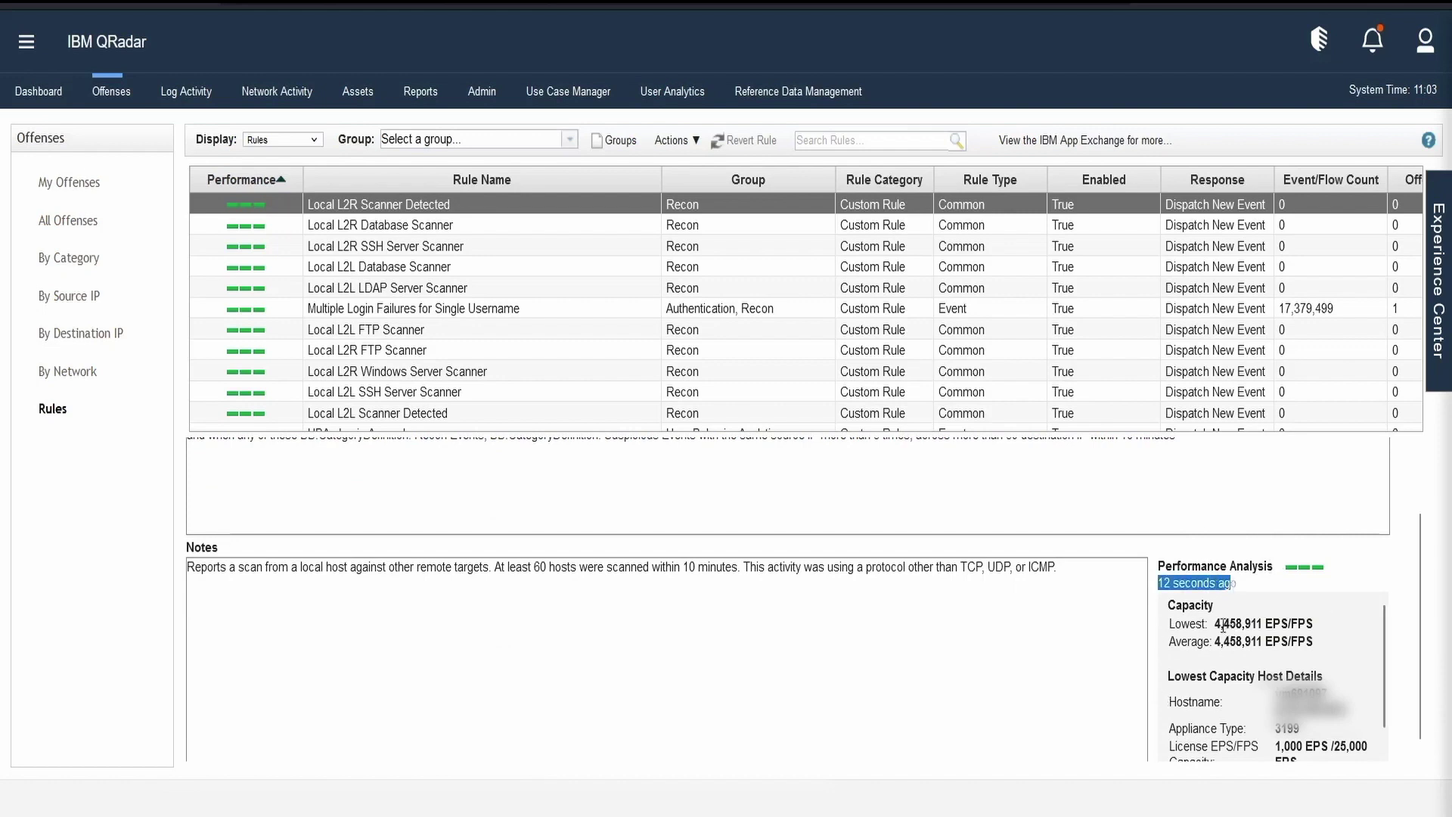
{"action": "left_click_drag", "start_coordinate": [1230, 626], "coordinate": [1263, 630]}
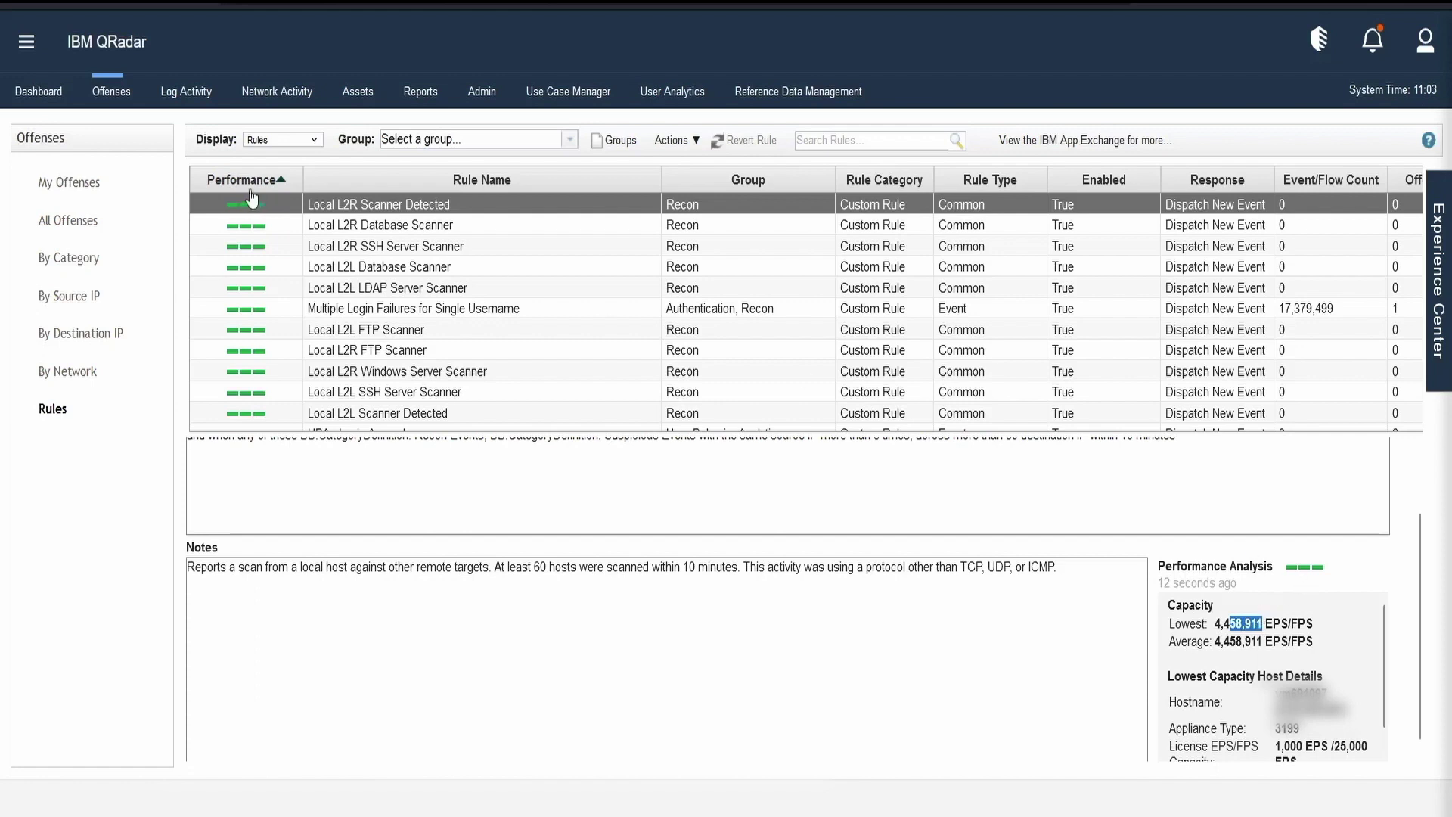
Scroll down the rules and show the red-rated test payload rule's 108,658 EPS capacity details
{"action": "mouse_move", "coordinate": [266, 236]}
{"action": "scroll", "coordinate": [254, 287], "scroll_direction": "down", "scroll_amount": 1}
{"action": "mouse_move", "coordinate": [254, 287]}
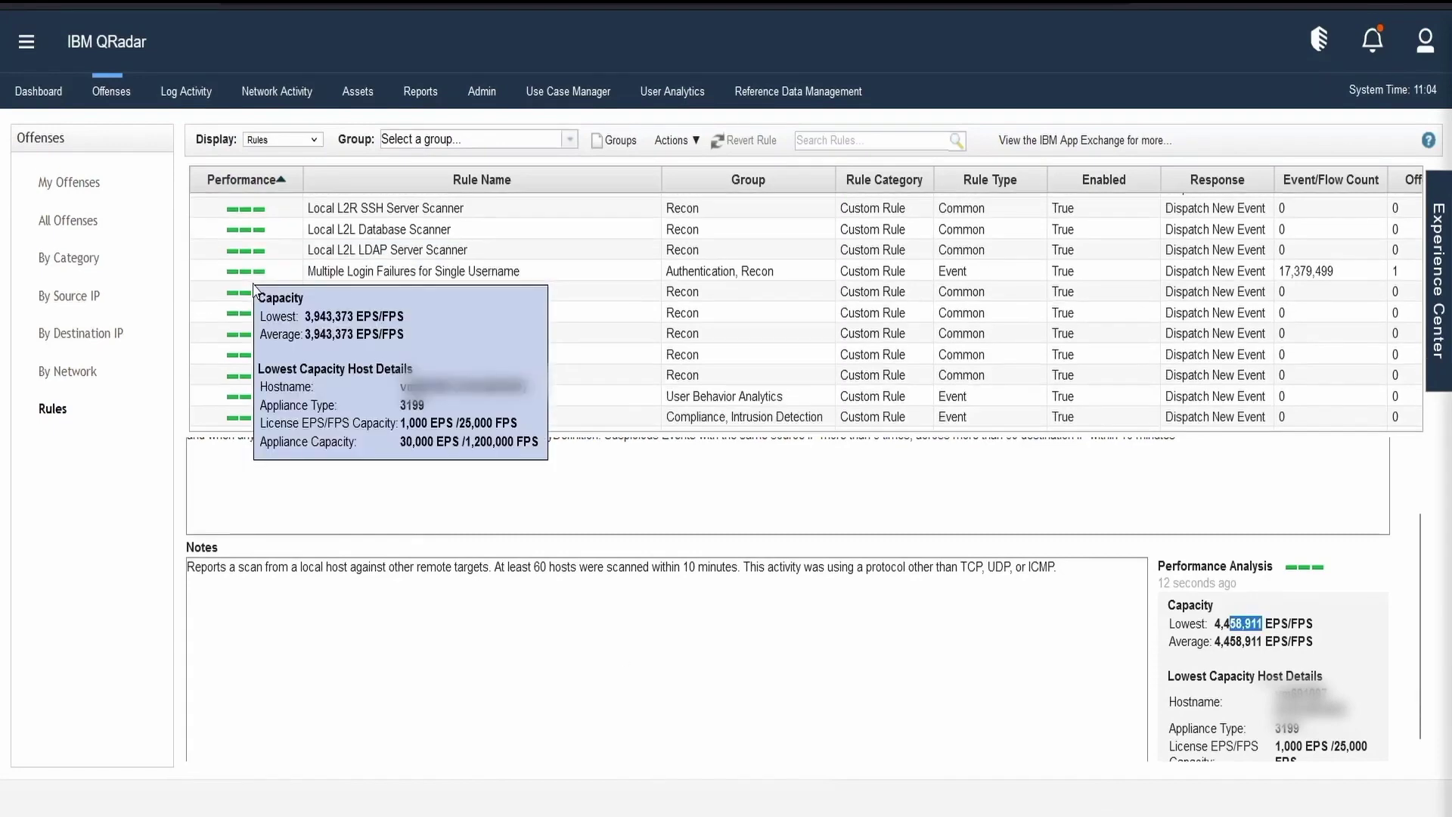
{"action": "scroll", "coordinate": [292, 364], "scroll_direction": "down", "scroll_amount": 1}
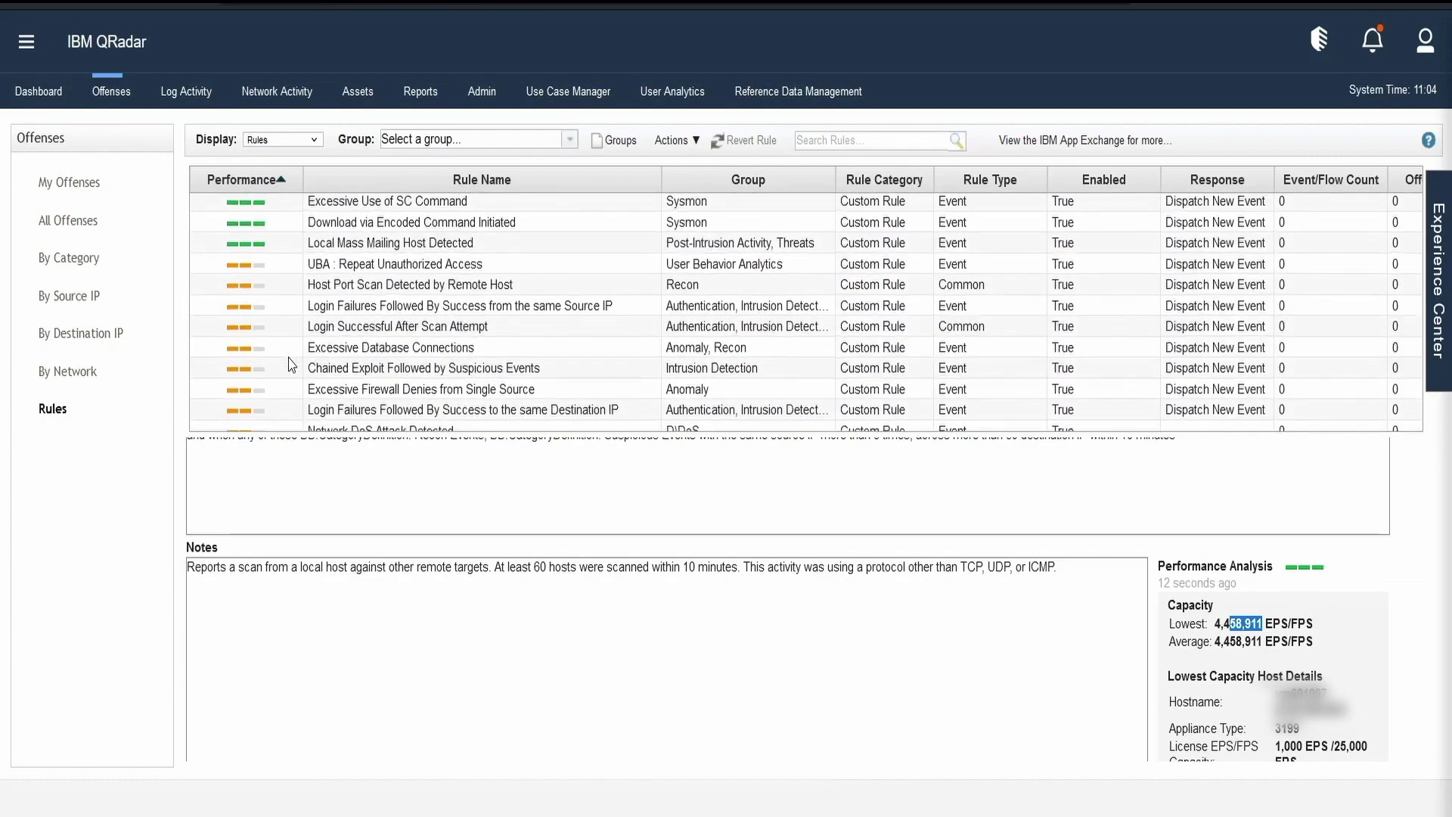
{"action": "scroll", "coordinate": [291, 365], "scroll_direction": "down", "scroll_amount": 1}
{"action": "scroll", "coordinate": [291, 365], "scroll_direction": "down", "scroll_amount": 8}
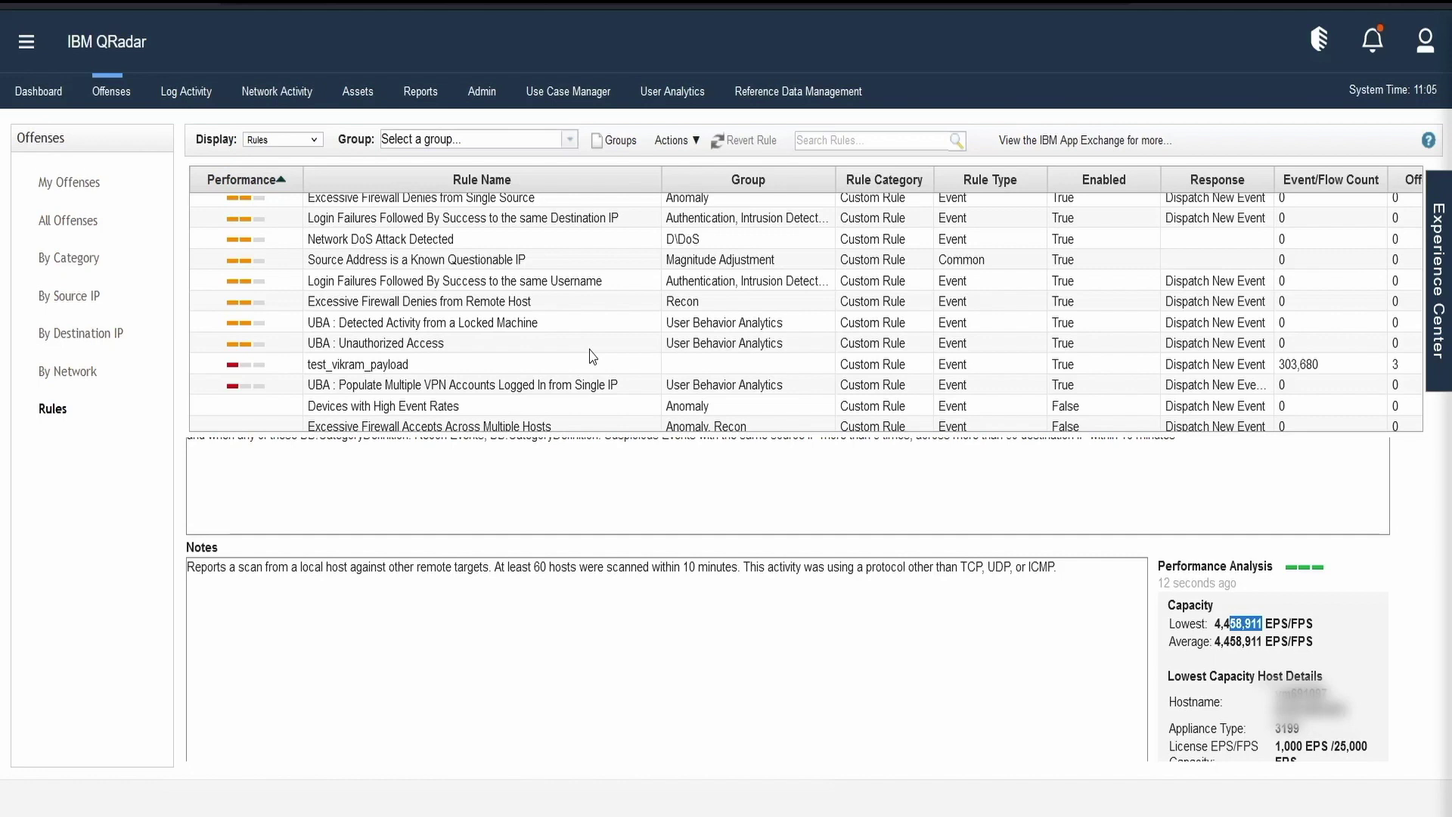
{"action": "left_click", "coordinate": [478, 264]}
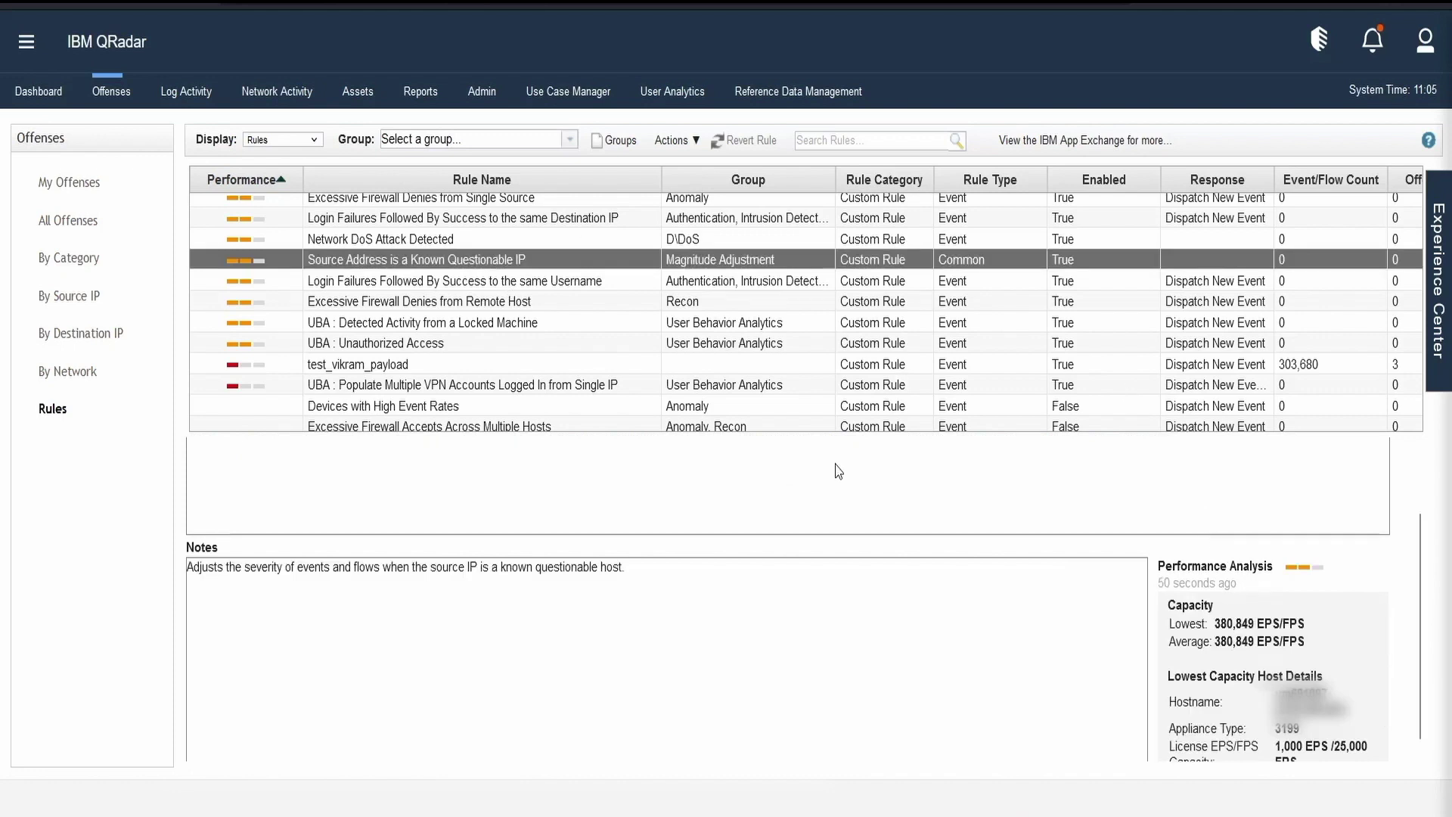
{"action": "left_click", "coordinate": [372, 366]}
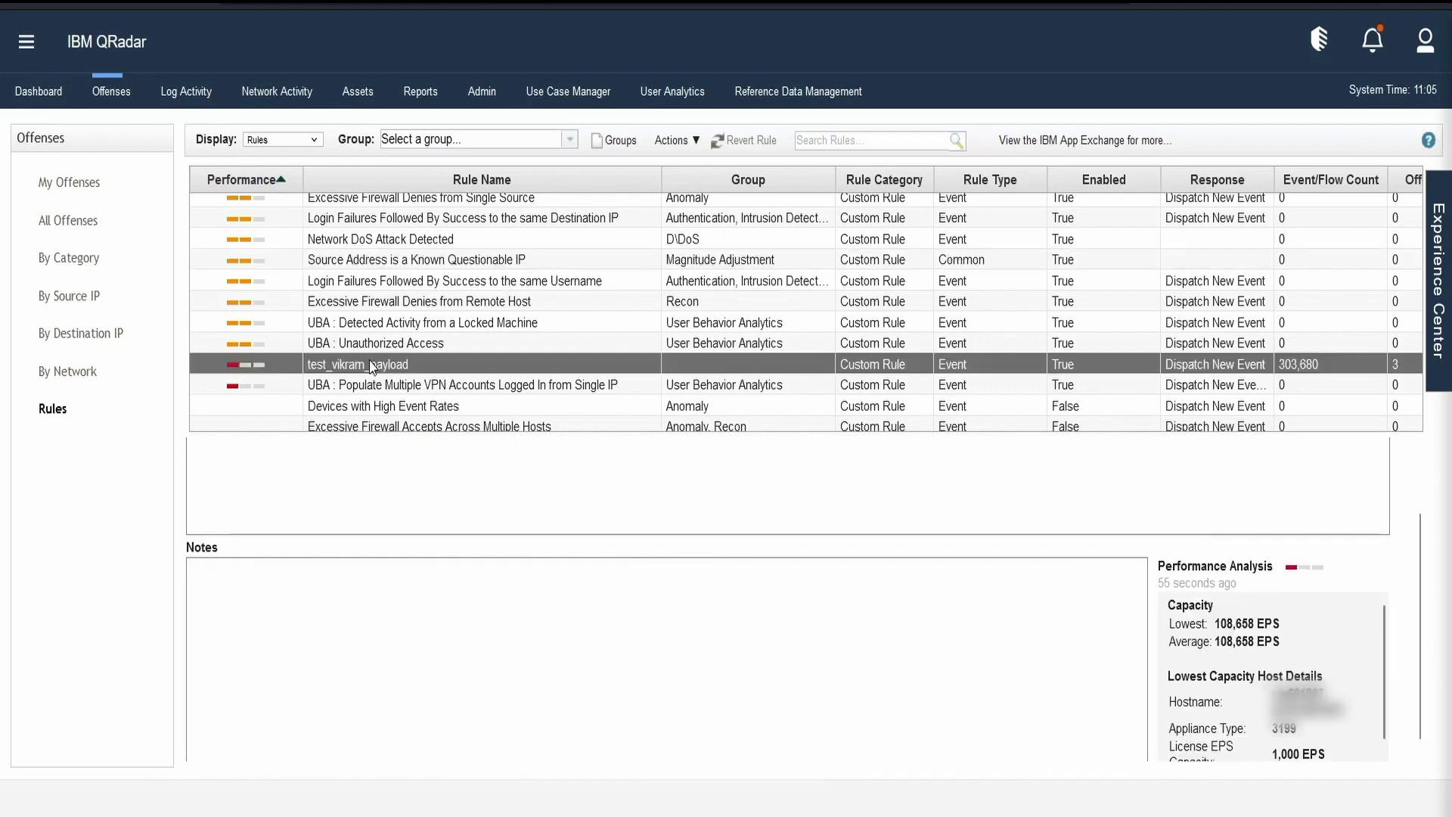
{"action": "double_click", "coordinate": [373, 366]}
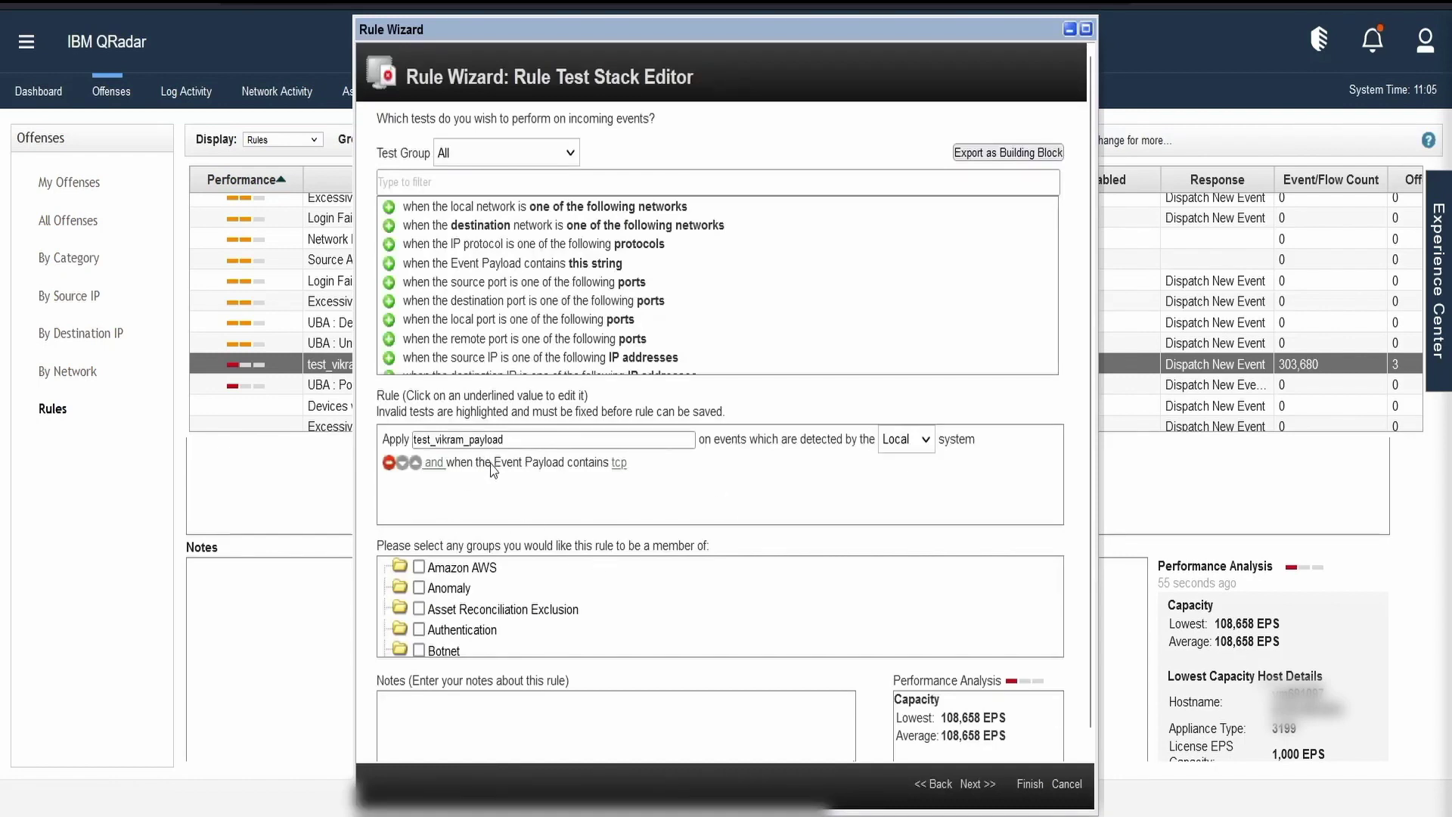
{"action": "left_click_drag", "start_coordinate": [496, 463], "coordinate": [560, 467]}
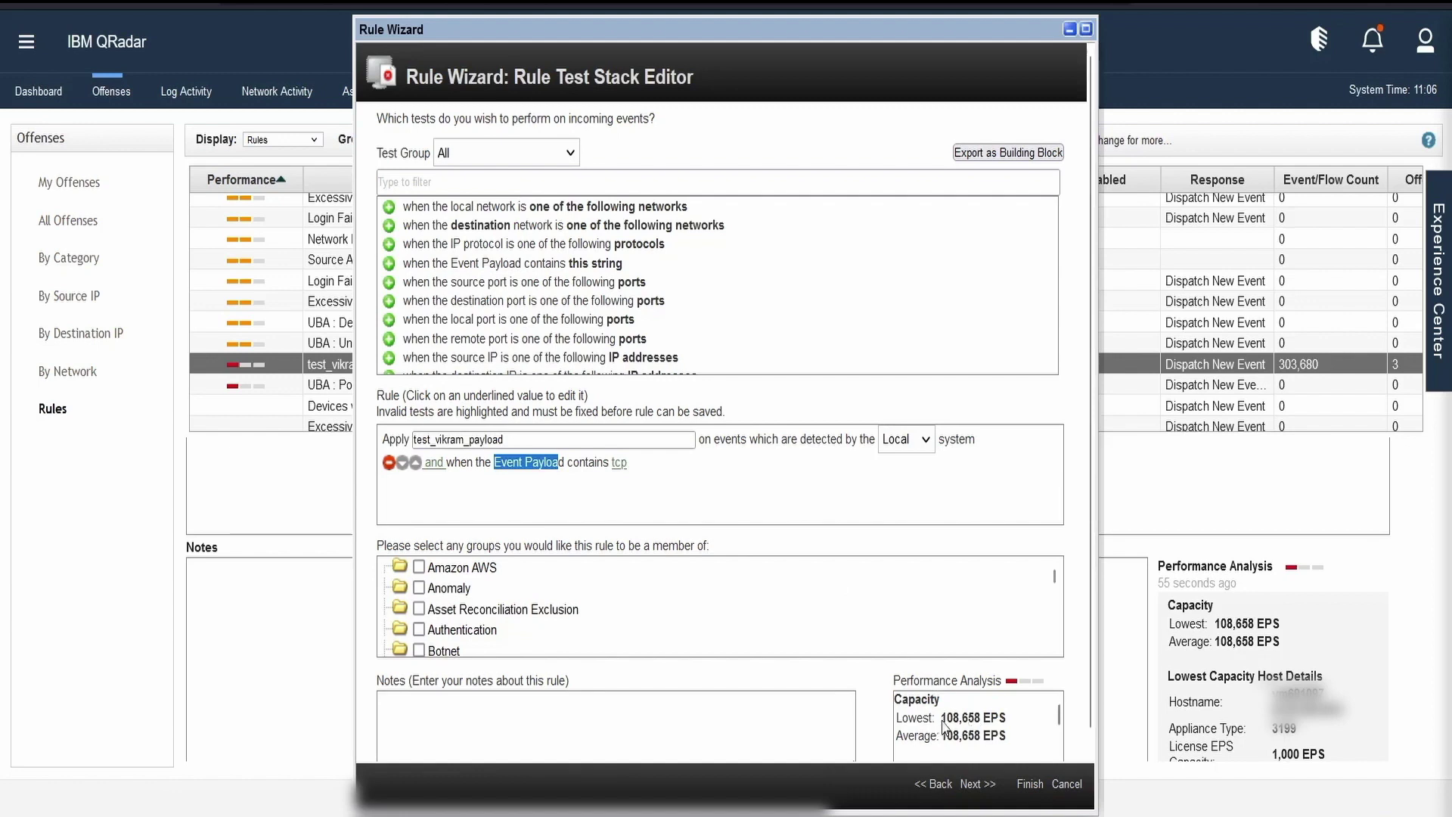
{"action": "left_click_drag", "start_coordinate": [941, 719], "coordinate": [995, 724]}
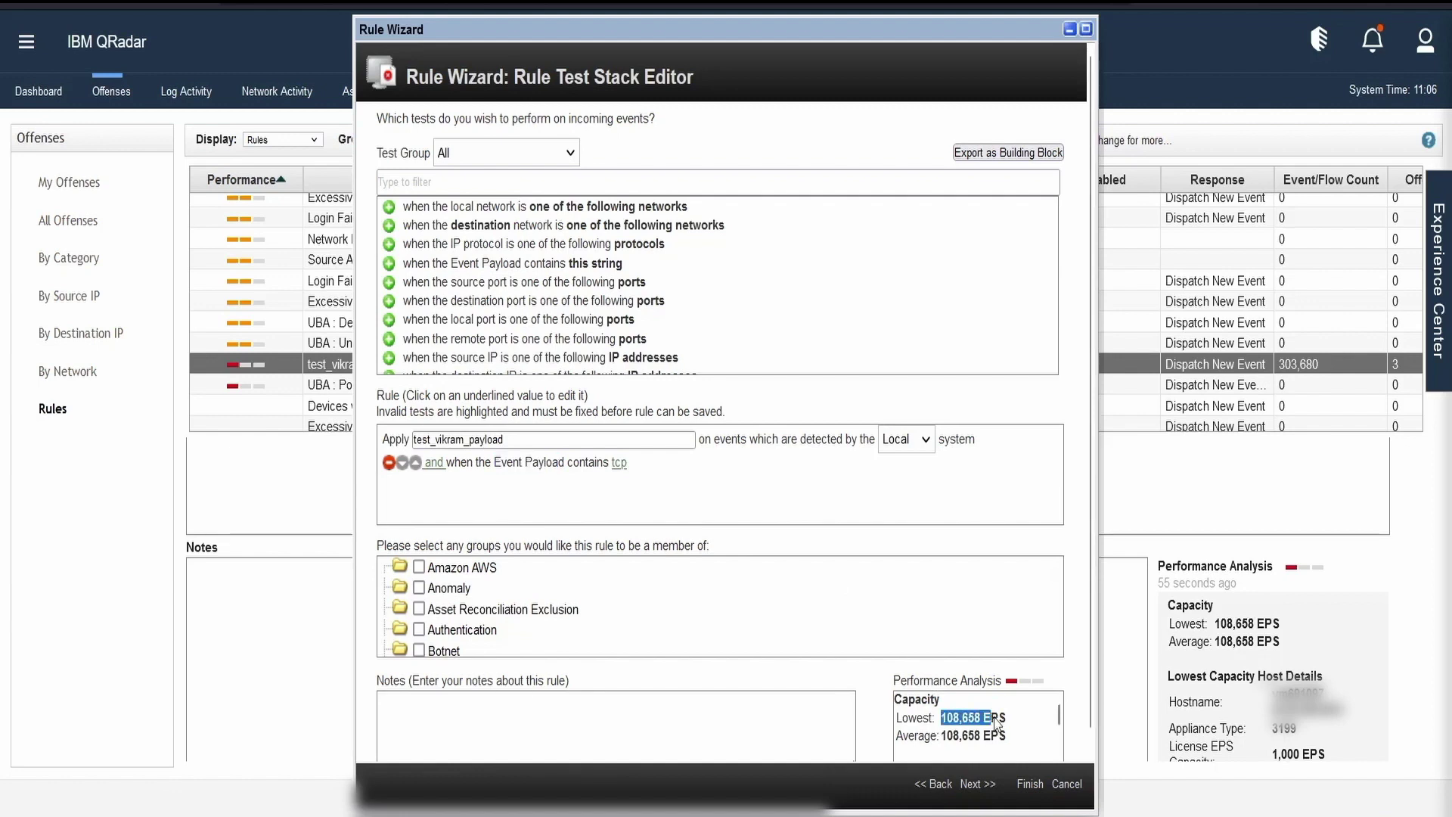
{"action": "left_click", "coordinate": [958, 746]}
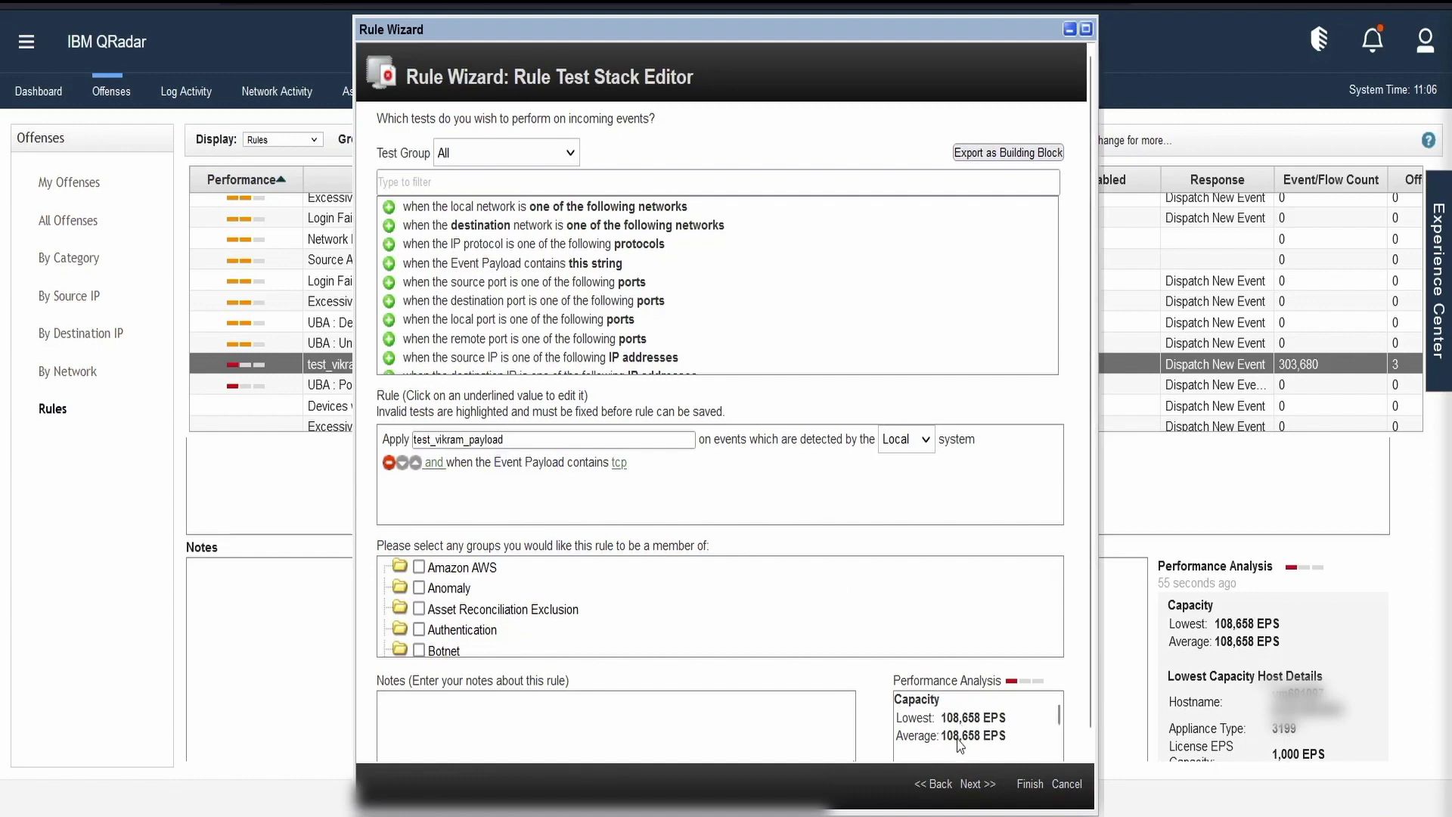
{"action": "left_click_drag", "start_coordinate": [946, 737], "coordinate": [1004, 738]}
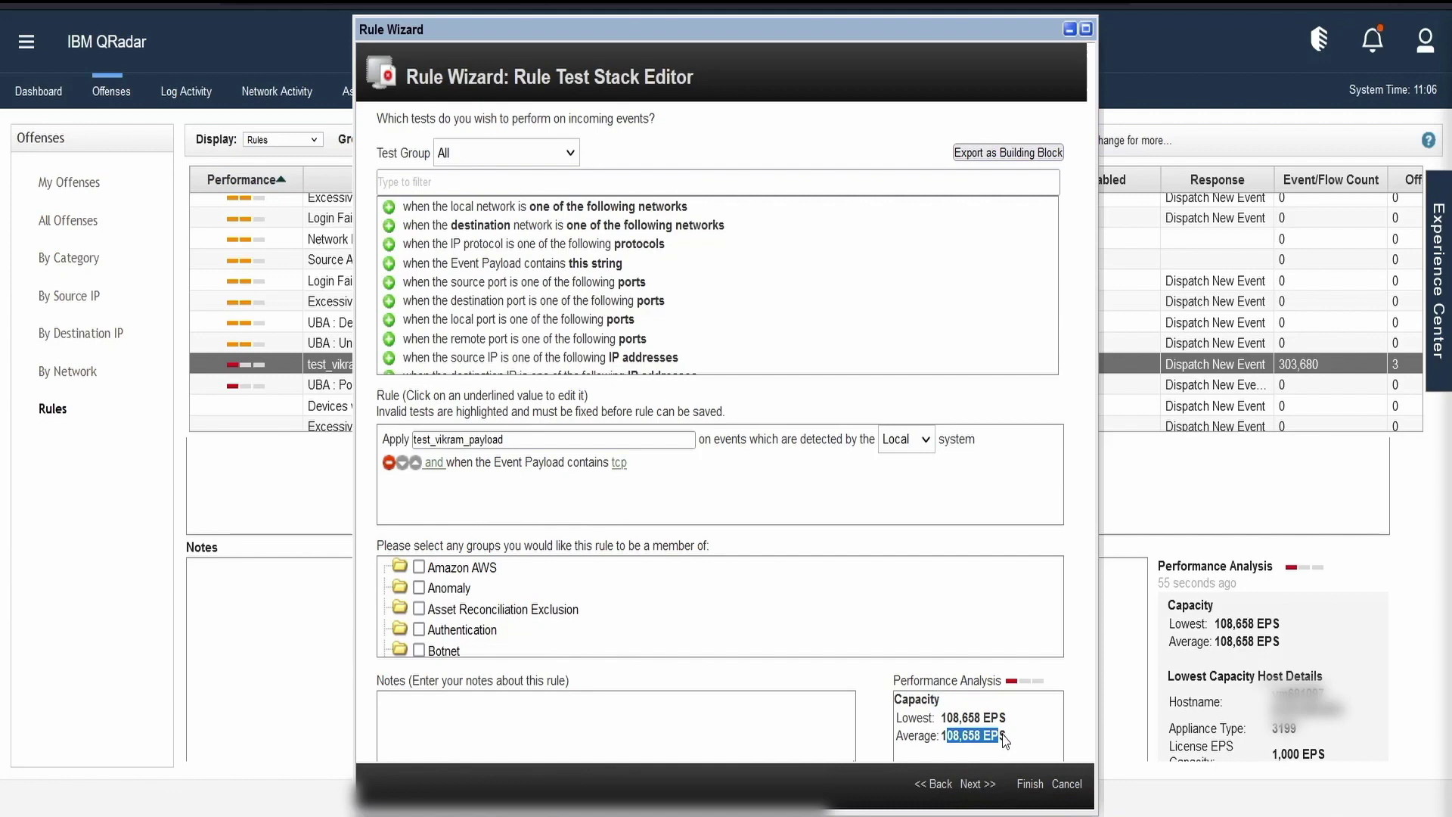
{"action": "left_click", "coordinate": [1066, 784]}
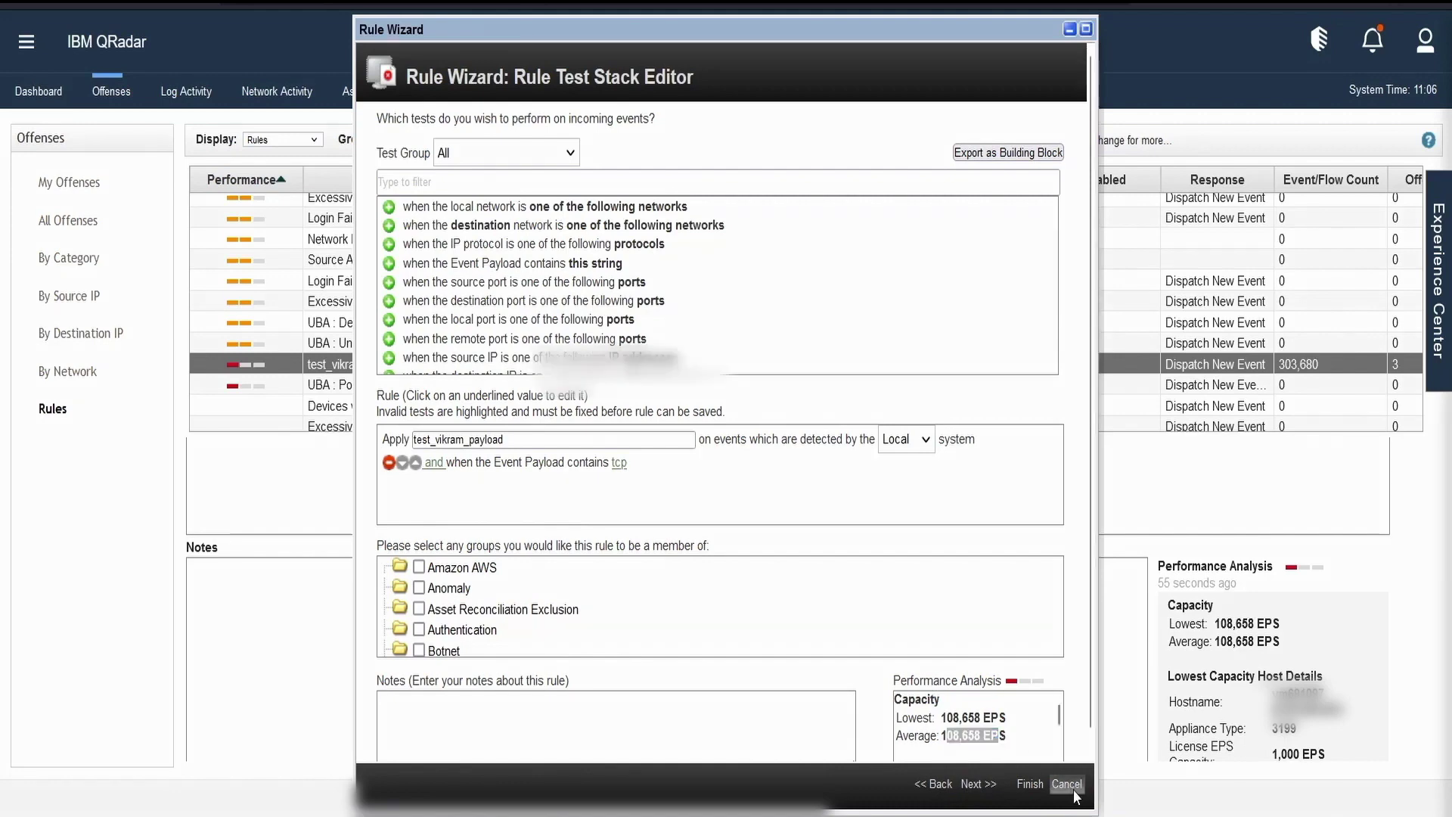
{"action": "left_click", "coordinate": [810, 453]}
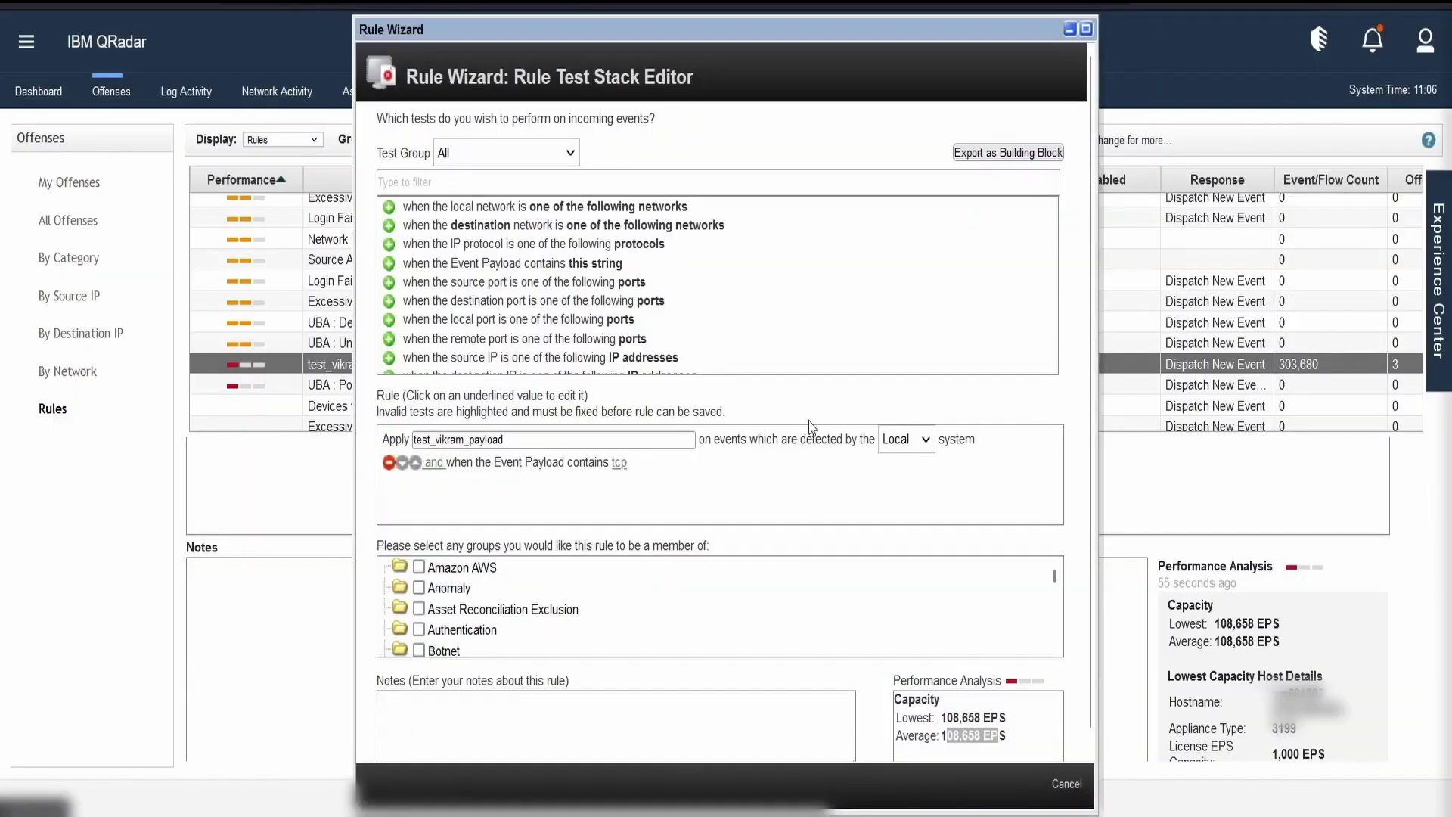
Scroll the Rules list so it reloads at the top, still sorted by Performance
{"action": "scroll", "coordinate": [475, 263], "scroll_direction": "up", "scroll_amount": 1}
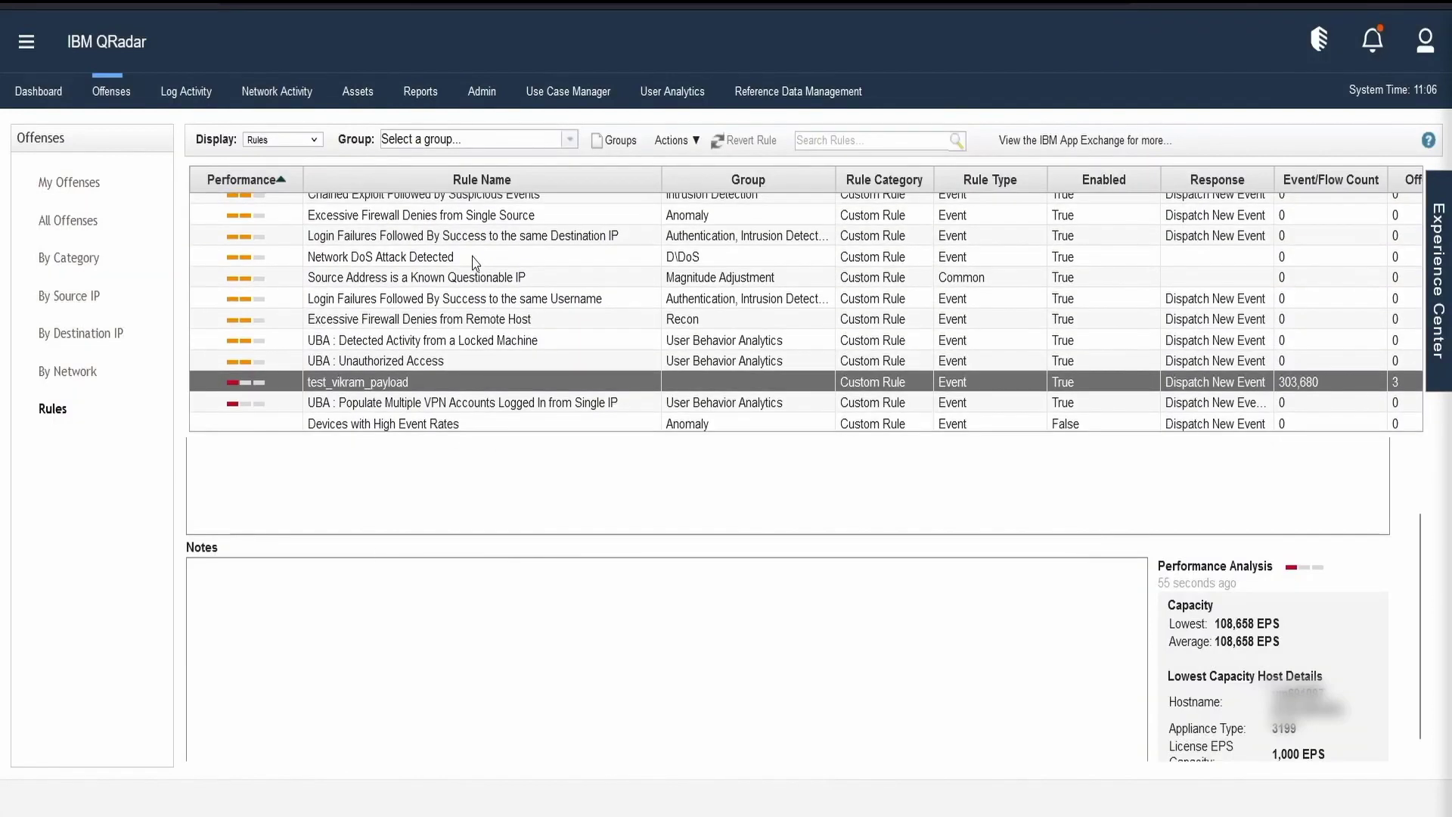